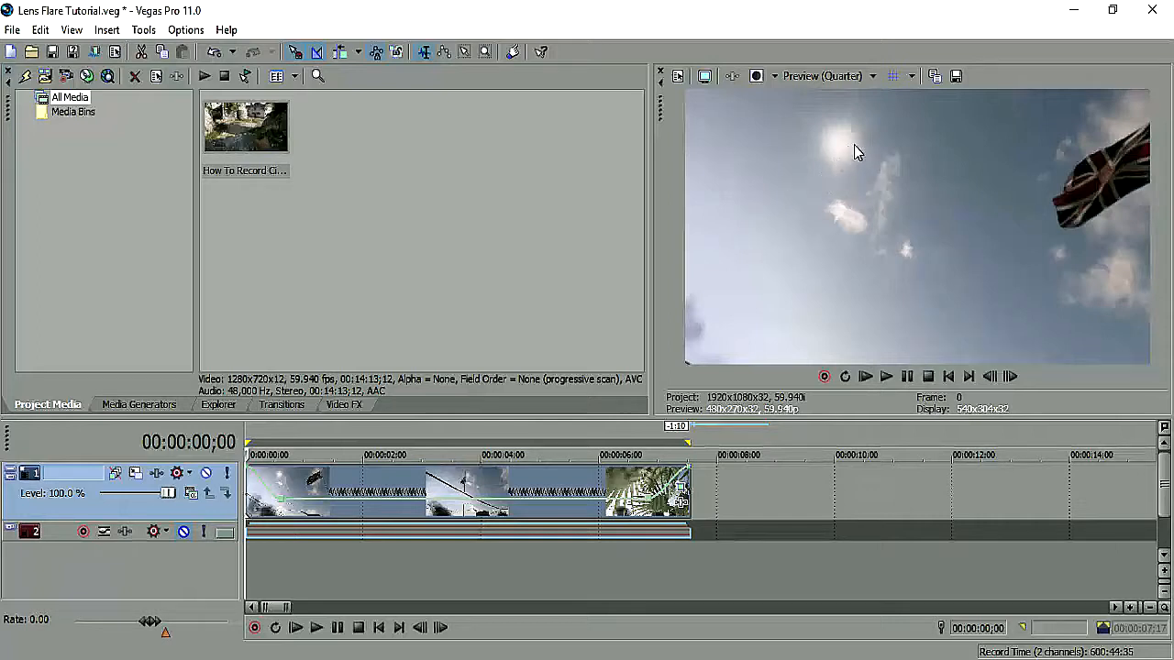
# Examine how the sun moves through the clip at several points on the timeline, and return to the clip's start
pyautogui.click(407, 495)
pyautogui.click(458, 488)
pyautogui.click(479, 486)
pyautogui.click(513, 485)
pyautogui.click(534, 484)
pyautogui.click(552, 481)
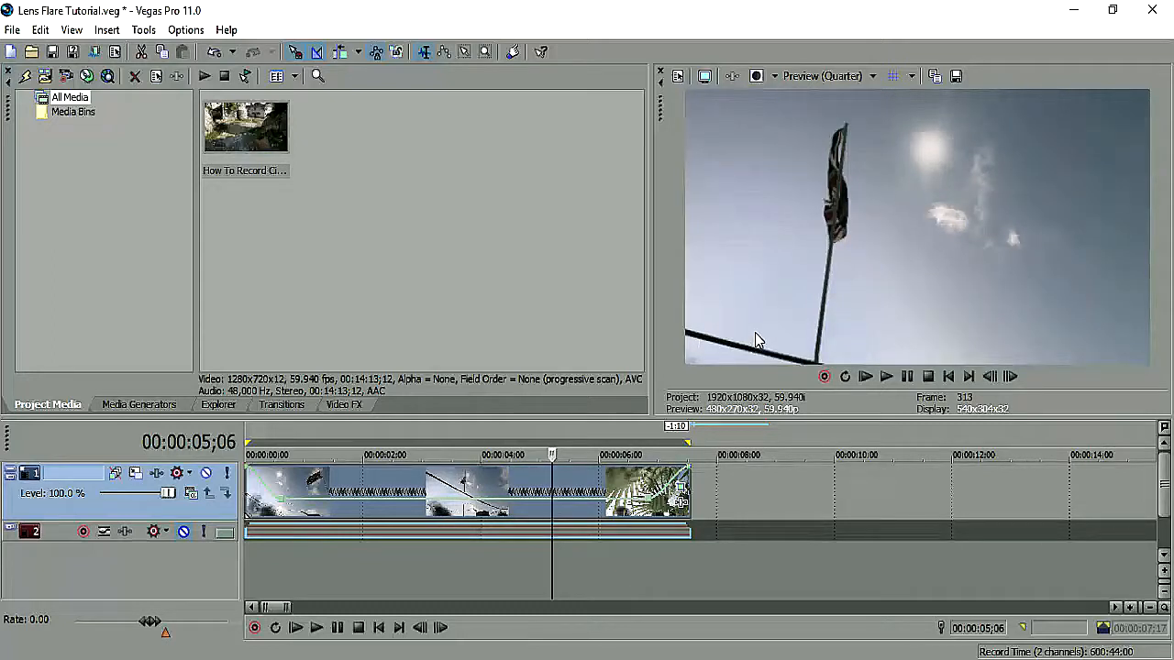
pyautogui.click(263, 500)
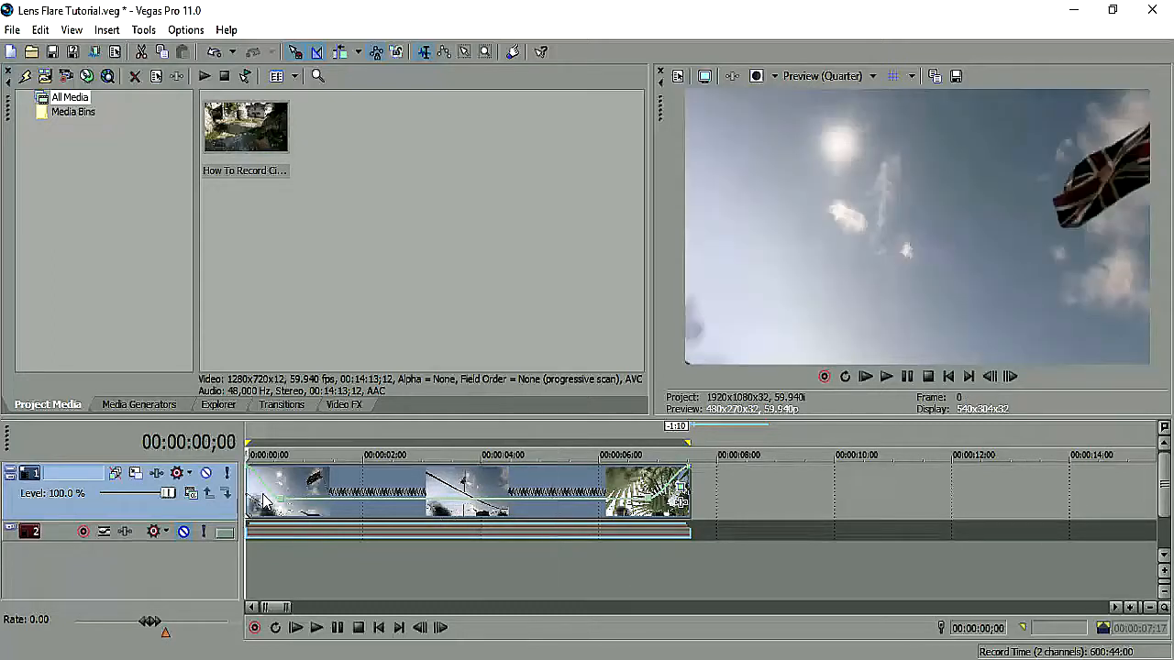
# Check the resample setting in the video clip's event properties
pyautogui.rightClick(463, 504)
pyautogui.click(471, 645)
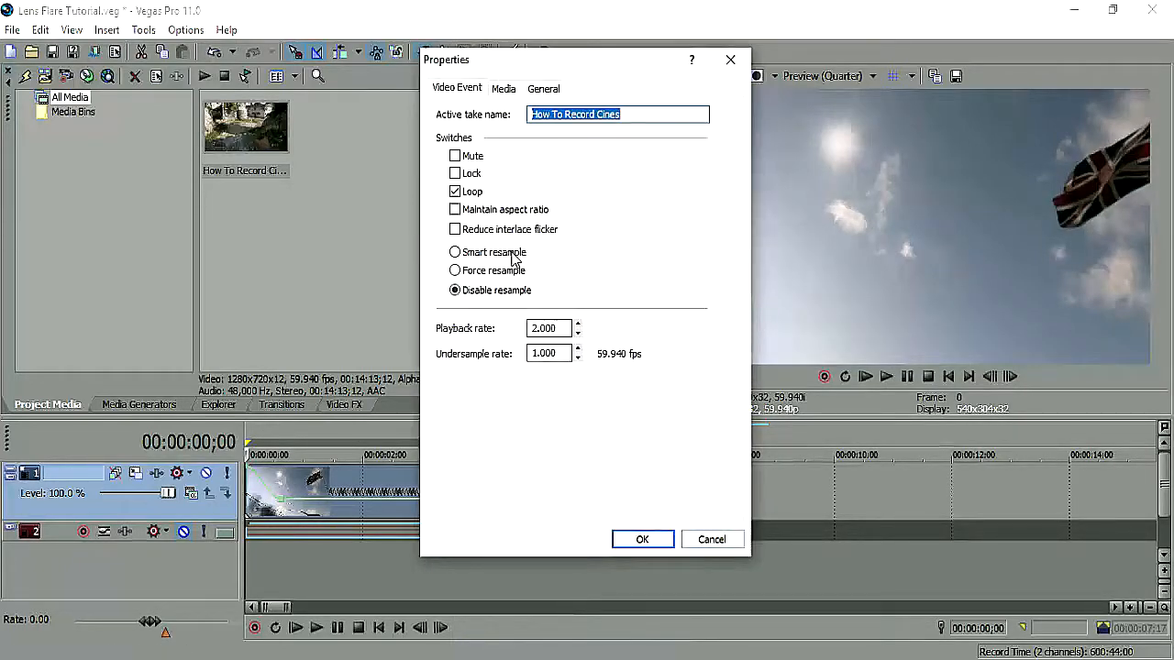
pyautogui.click(642, 540)
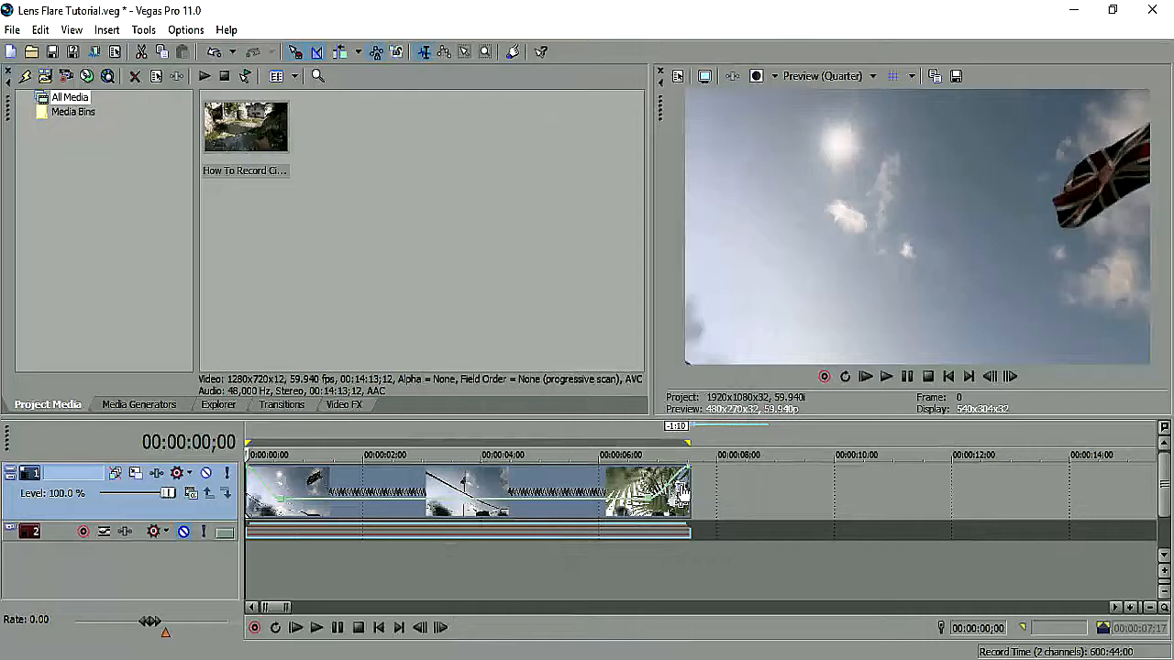
# Find the Lens Flare effect among the video effects and show its presets
pyautogui.click(353, 408)
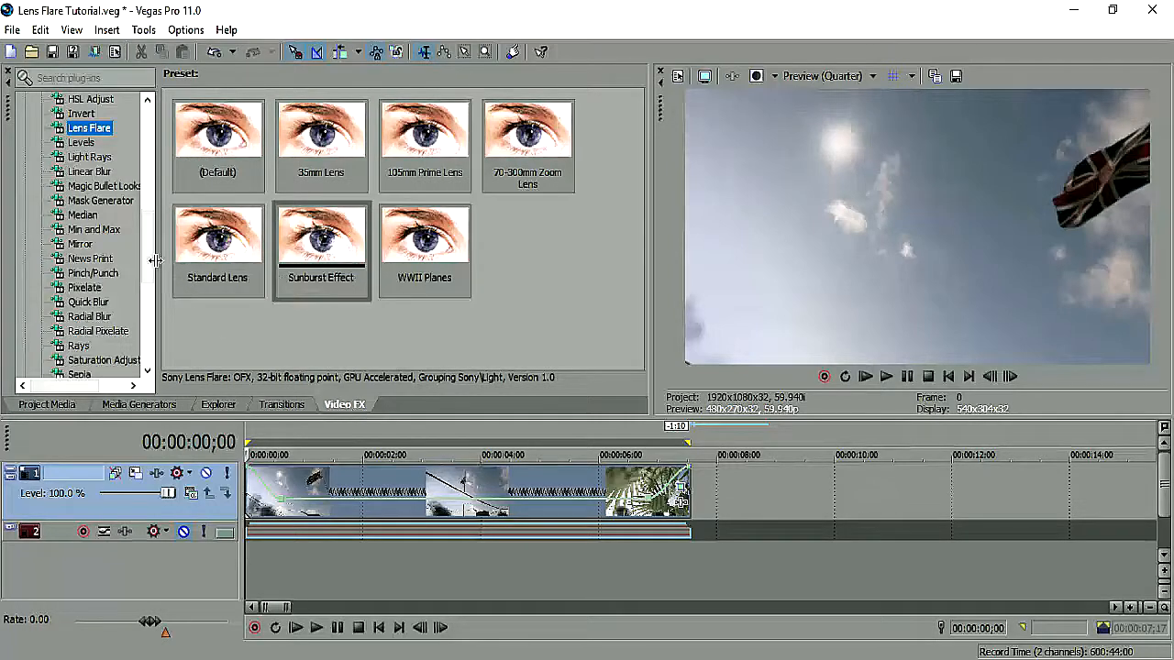
pyautogui.scroll(10, 134, 167)
pyautogui.scroll(-6, 142, 139)
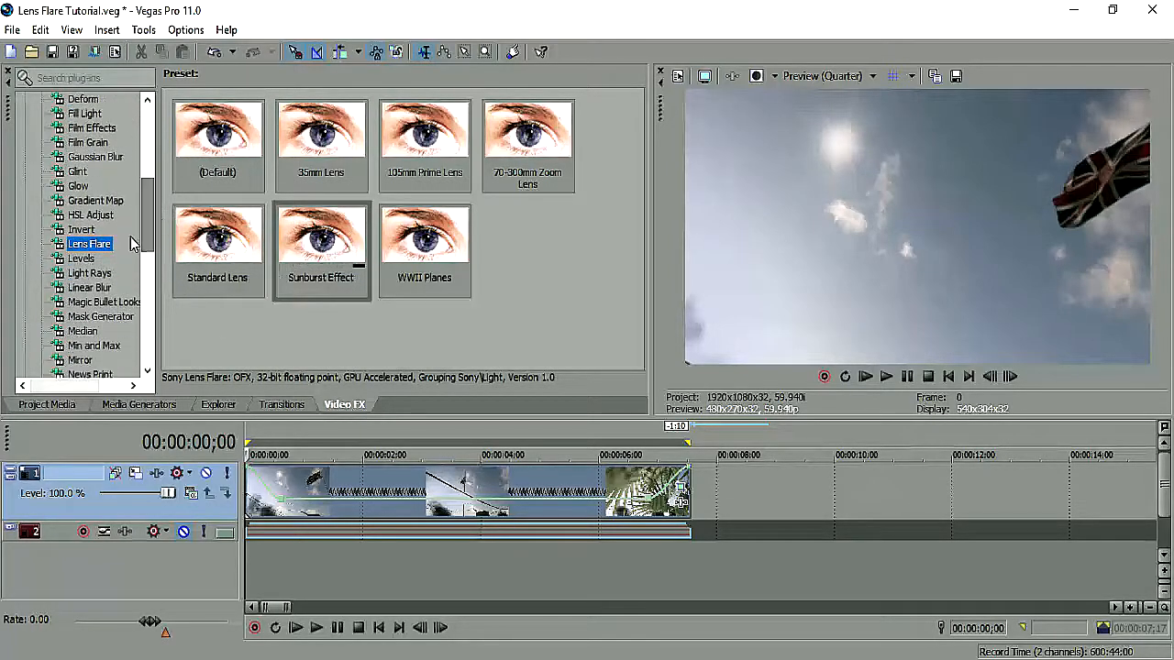
pyautogui.click(93, 256)
pyautogui.click(93, 246)
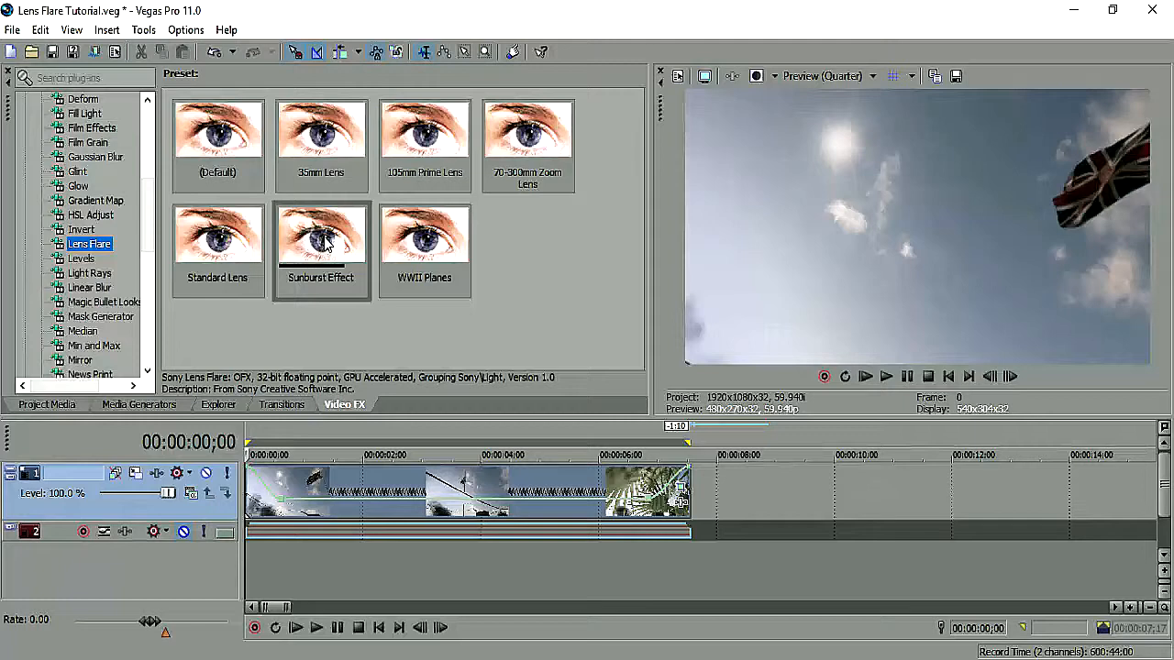
# Try the Standard Lens and Sunburst Effect lens flare presets on the clip, removing each effect again
pyautogui.click(214, 239)
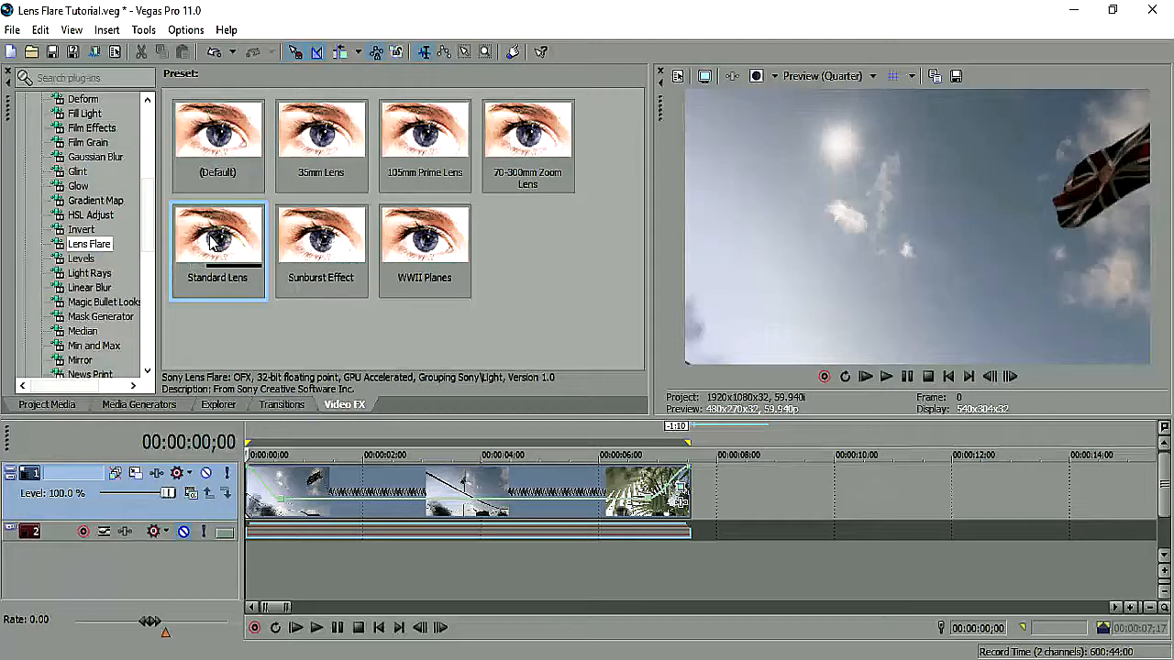
pyautogui.moveTo(212, 241); pyautogui.dragTo(526, 487)
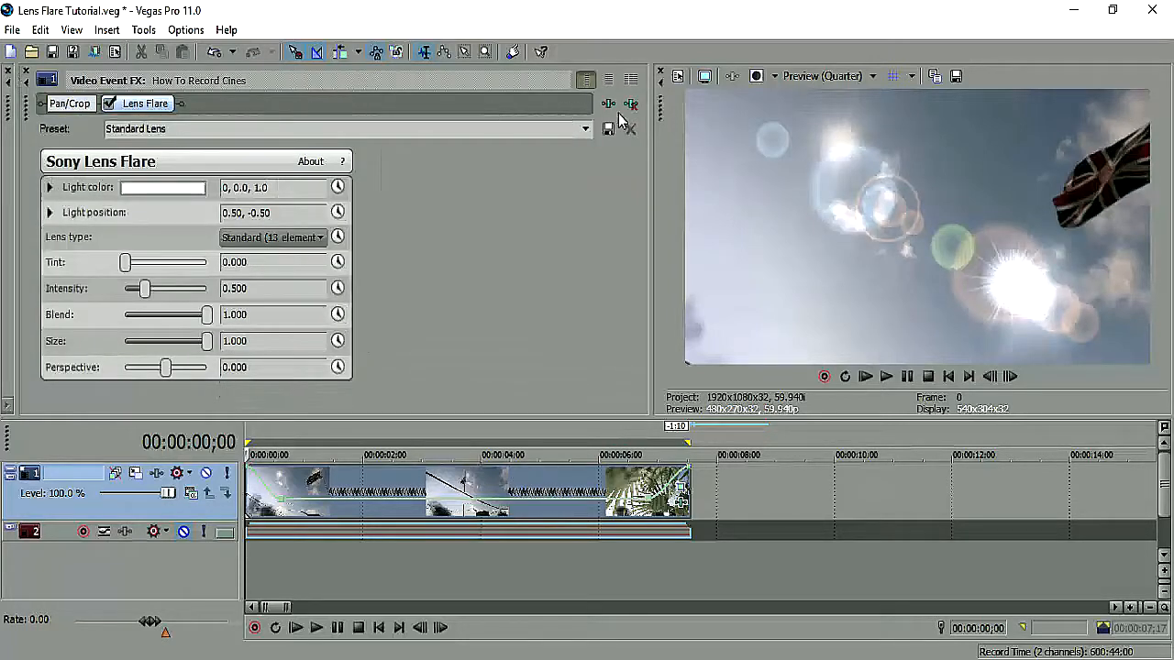
pyautogui.click(631, 104)
pyautogui.click(26, 71)
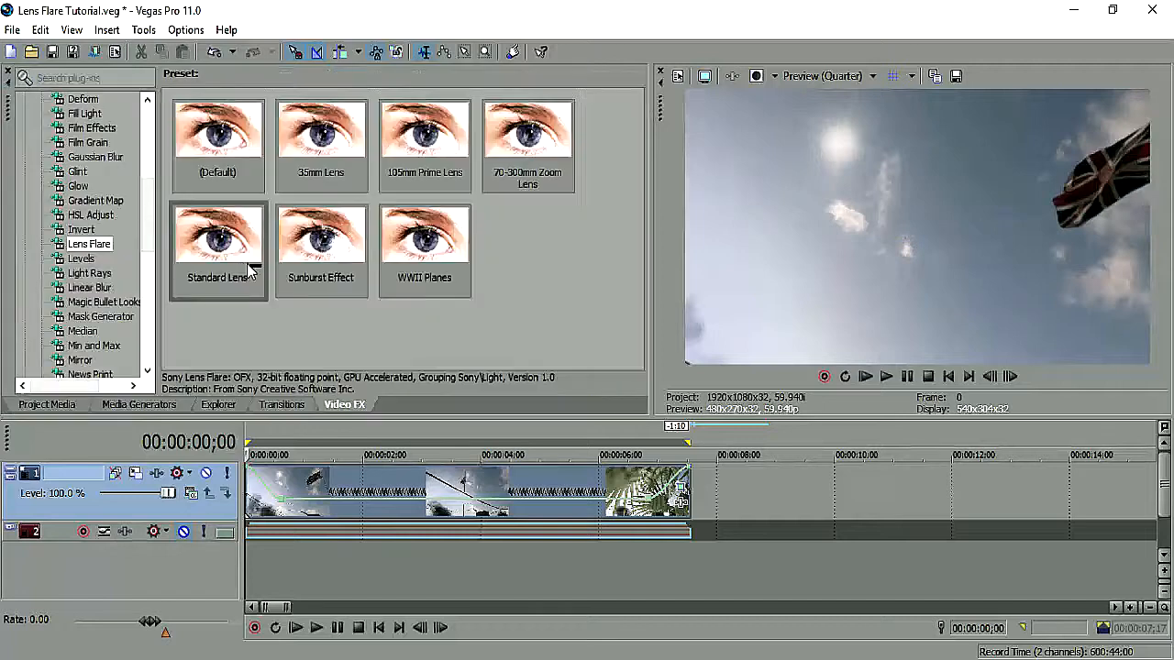
pyautogui.moveTo(368, 445); pyautogui.dragTo(383, 487)
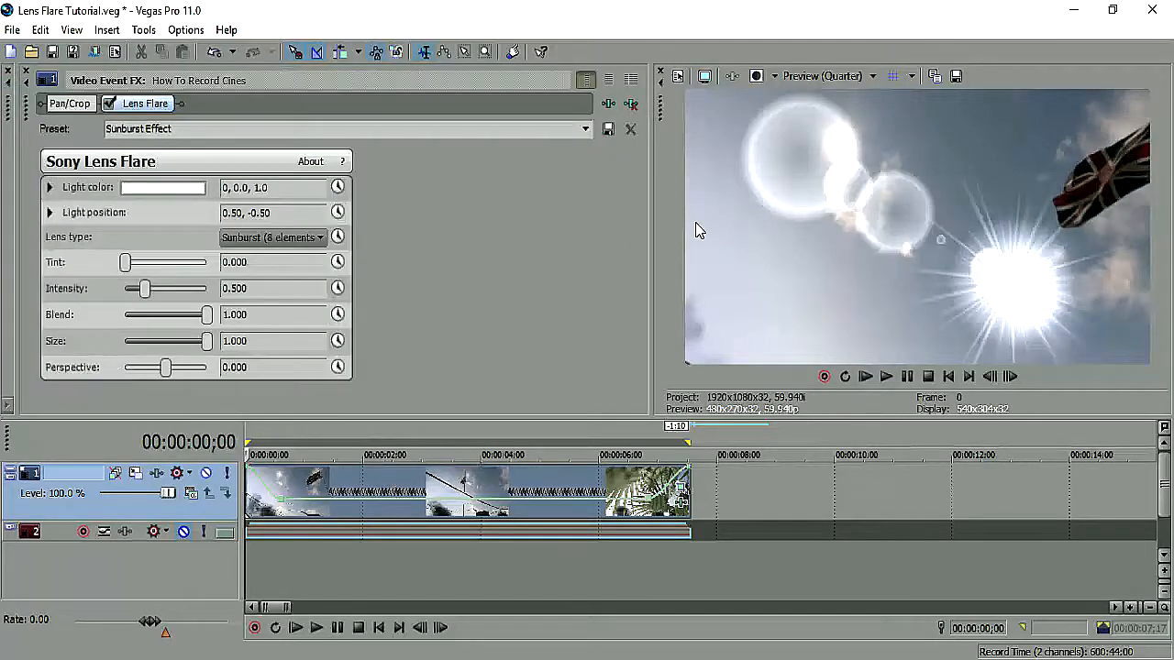
pyautogui.click(630, 104)
pyautogui.click(28, 80)
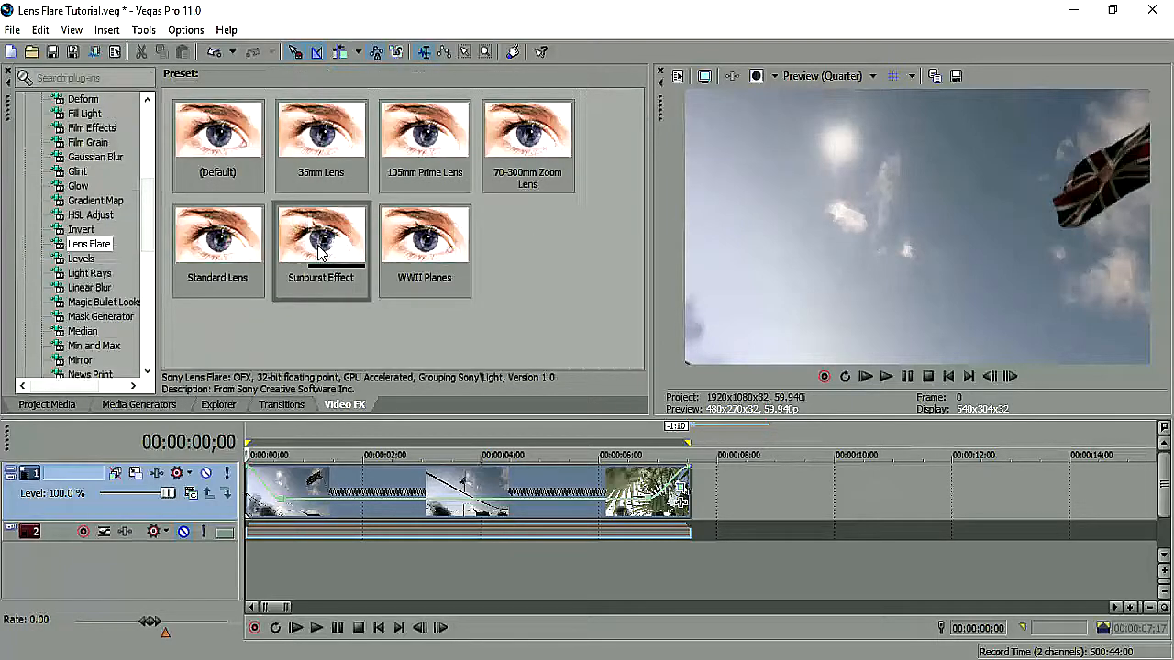
# Apply the Sunburst Effect lens flare preset to the clip and position its light over the sun at about -0.41, 0.65
pyautogui.moveTo(326, 240); pyautogui.dragTo(336, 476)
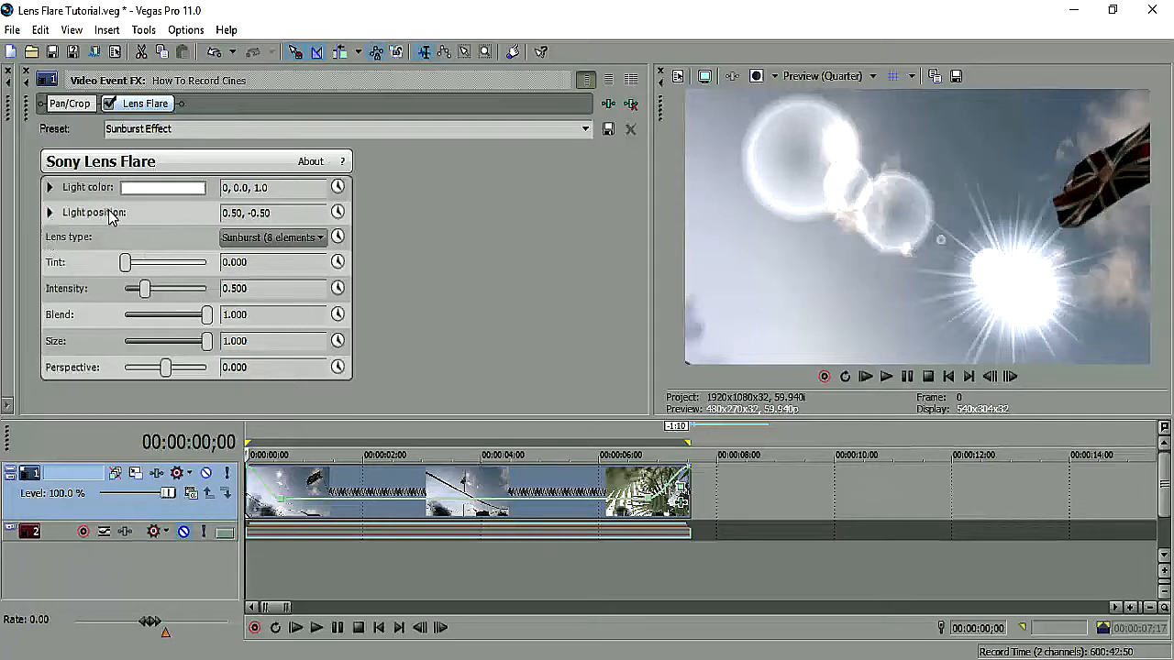
pyautogui.click(50, 218)
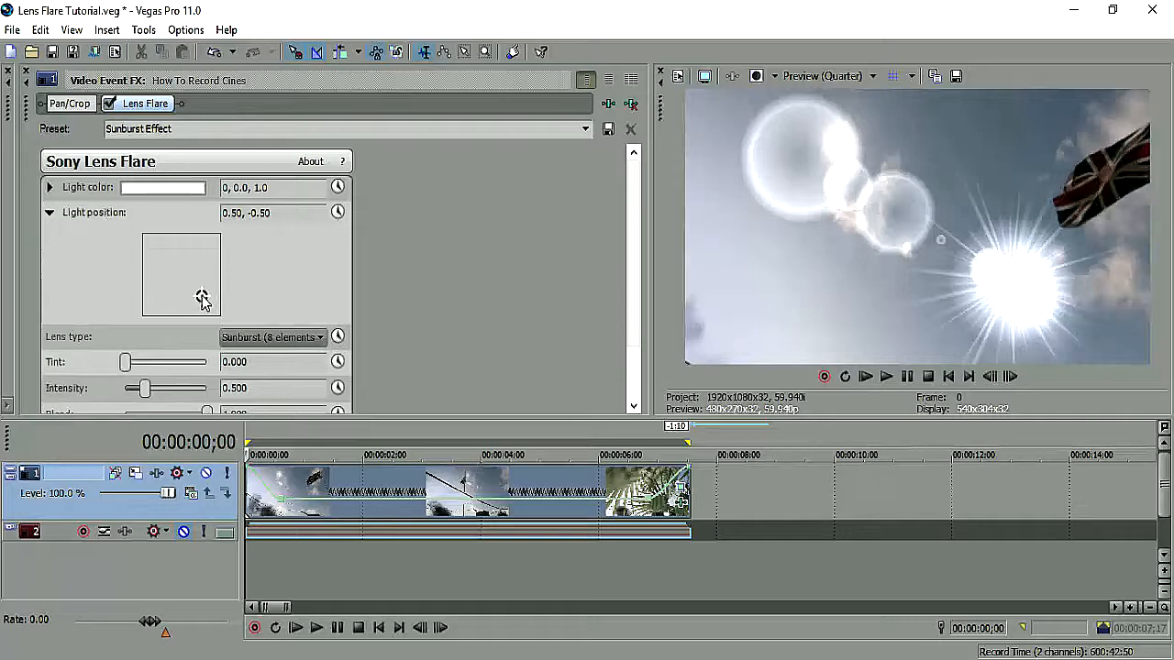
pyautogui.moveTo(203, 298); pyautogui.dragTo(167, 253)
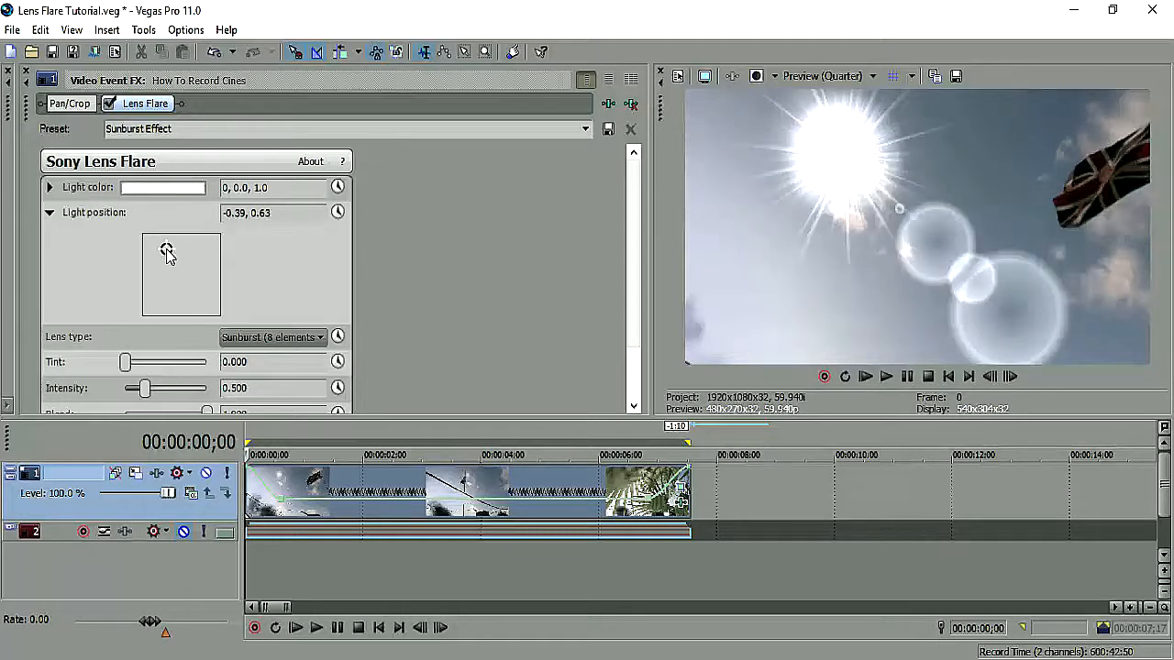
pyautogui.moveTo(166, 259); pyautogui.dragTo(167, 254)
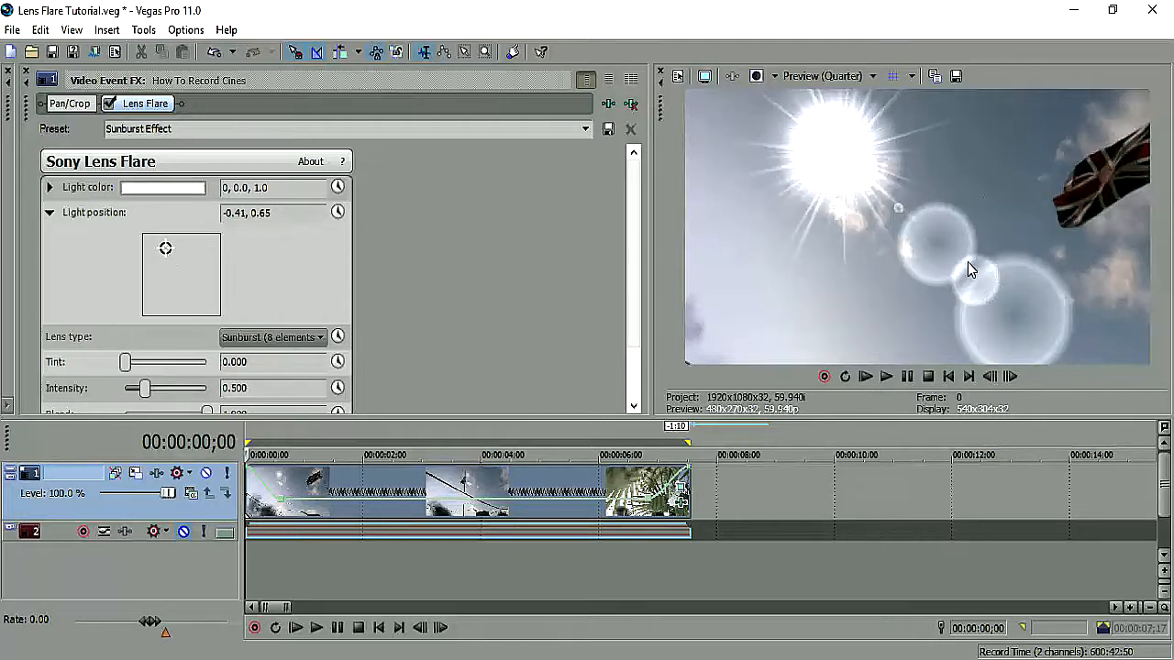
# Reduce the lens flare's intensity to about 0.105
pyautogui.moveTo(633, 221); pyautogui.dragTo(633, 232)
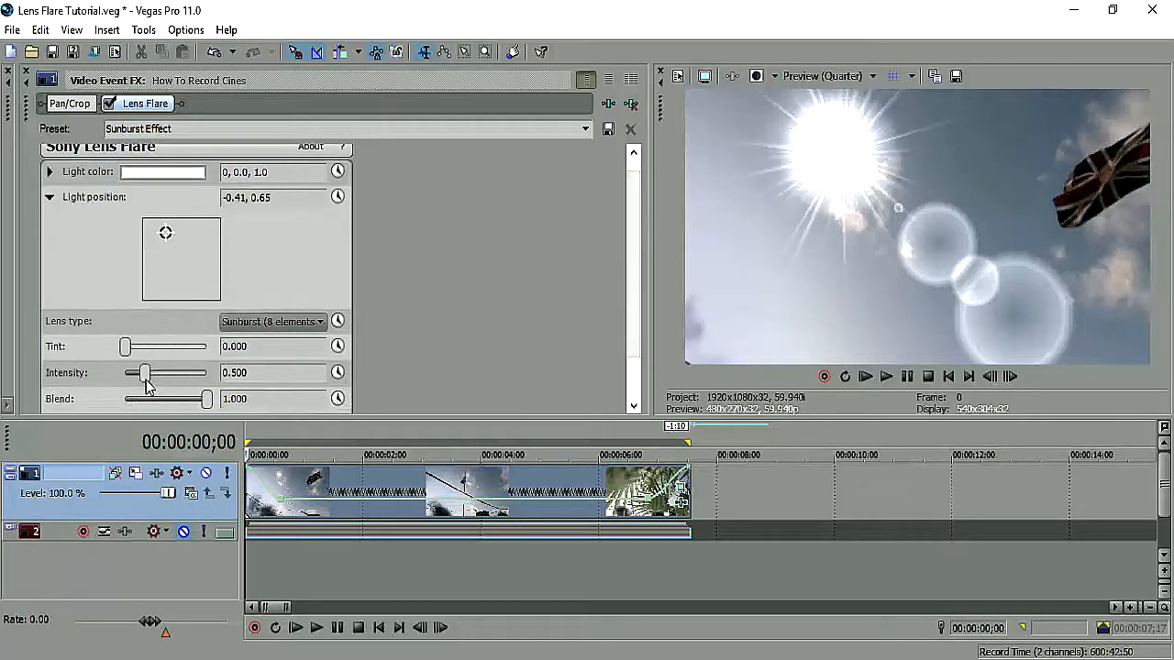
pyautogui.moveTo(146, 382)
pyautogui.mouseDown()
pyautogui.moveTo(106, 380)
pyautogui.moveTo(132, 384)
pyautogui.mouseUp()
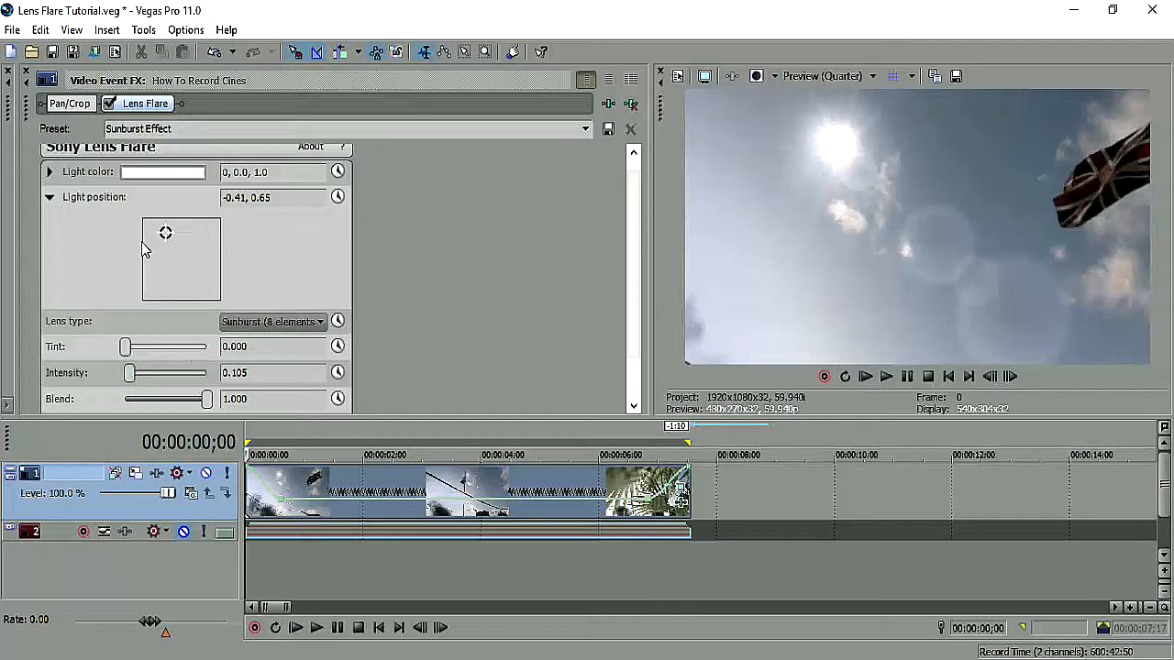
# Set the flare's light color to golden yellow (HSV 39, 0.88, 0.97) and its tint to 1.000
pyautogui.click(172, 174)
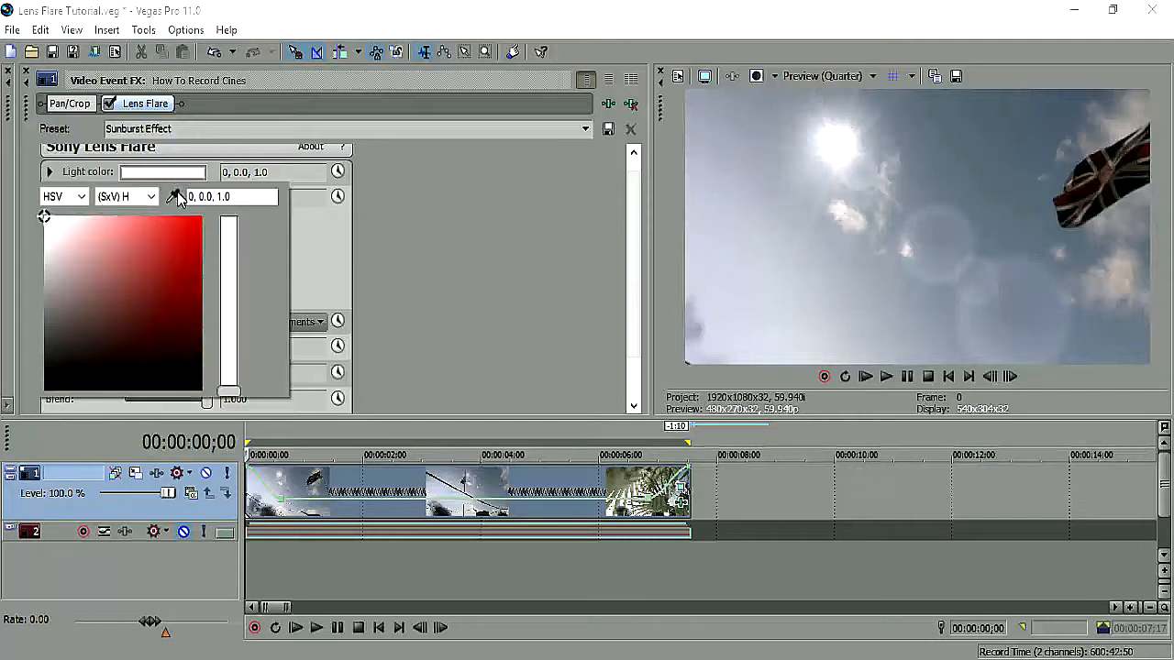
pyautogui.click(174, 318)
pyautogui.moveTo(181, 320); pyautogui.dragTo(218, 224)
pyautogui.moveTo(229, 347); pyautogui.dragTo(236, 382)
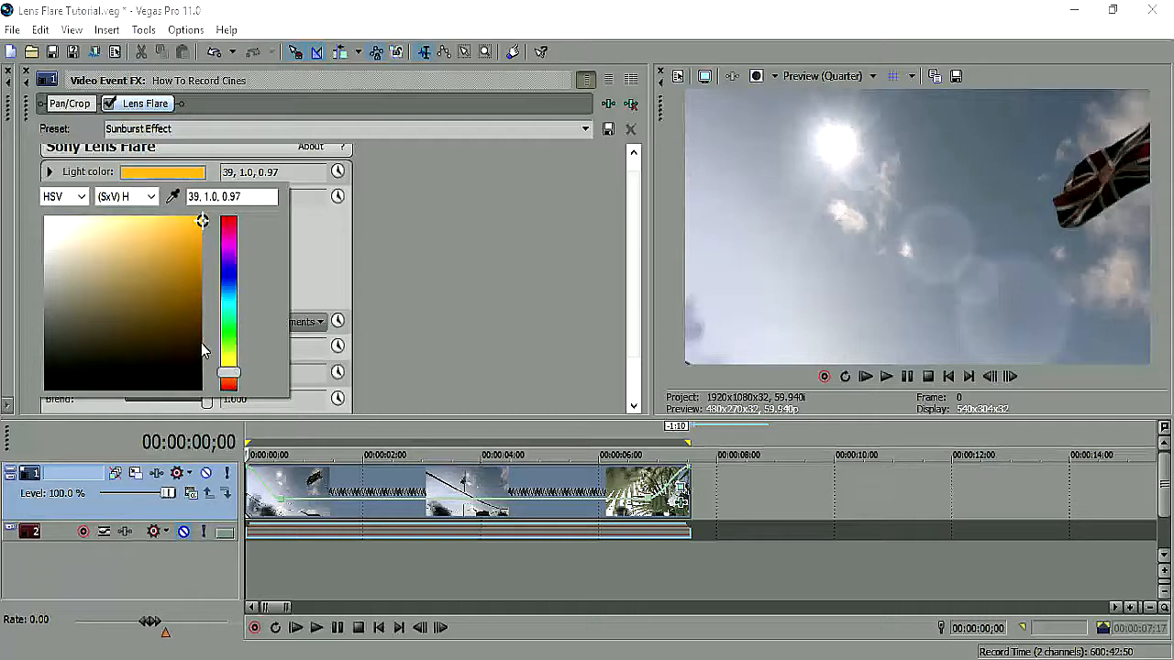
pyautogui.moveTo(199, 220)
pyautogui.mouseDown()
pyautogui.moveTo(160, 217)
pyautogui.moveTo(183, 220)
pyautogui.mouseUp()
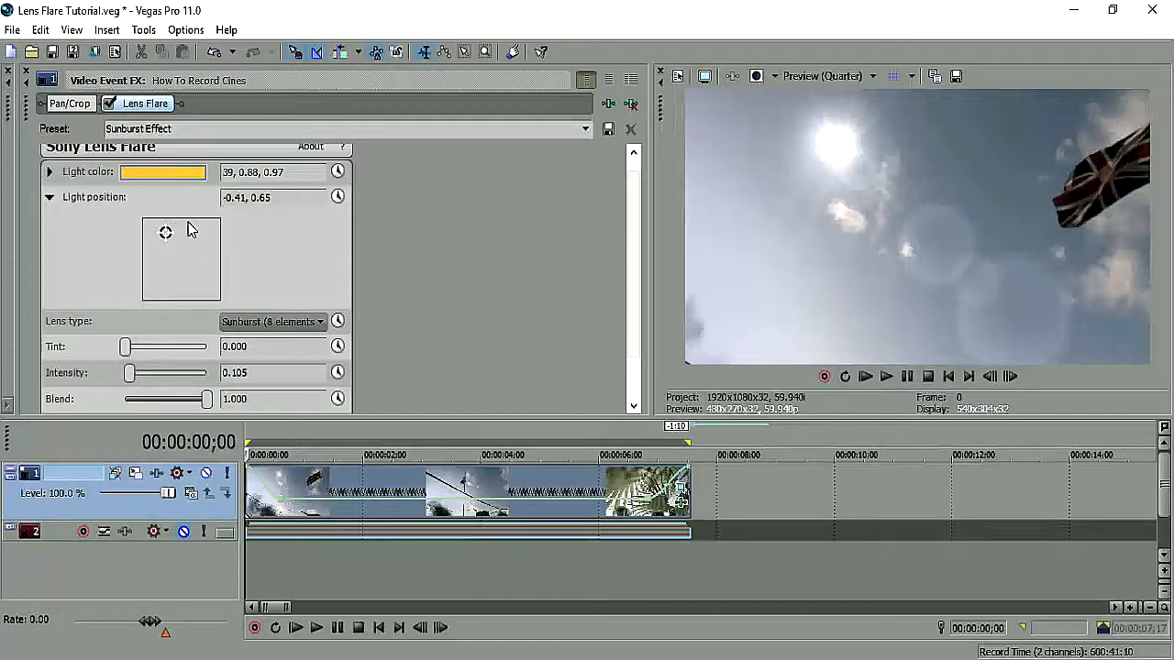
pyautogui.moveTo(128, 356); pyautogui.dragTo(264, 368)
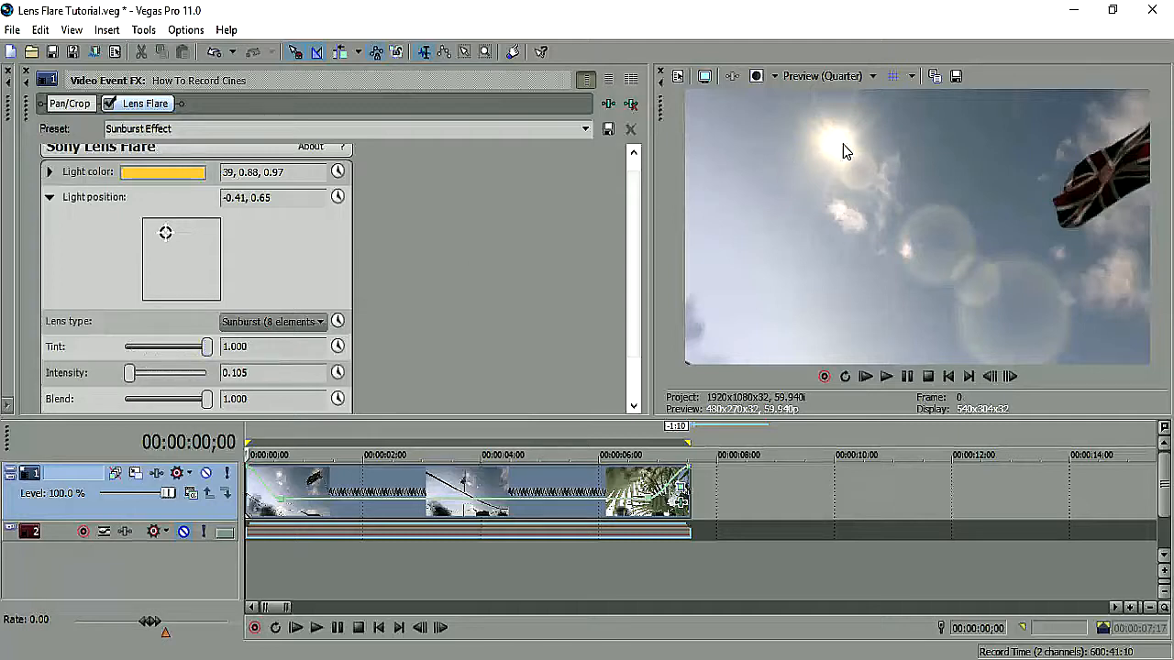
pyautogui.moveTo(208, 351); pyautogui.dragTo(410, 369)
# Play back the clip to compare the flare with the moving sun, check it near 00:00:07;01, and return to the start
pyautogui.click(888, 376)
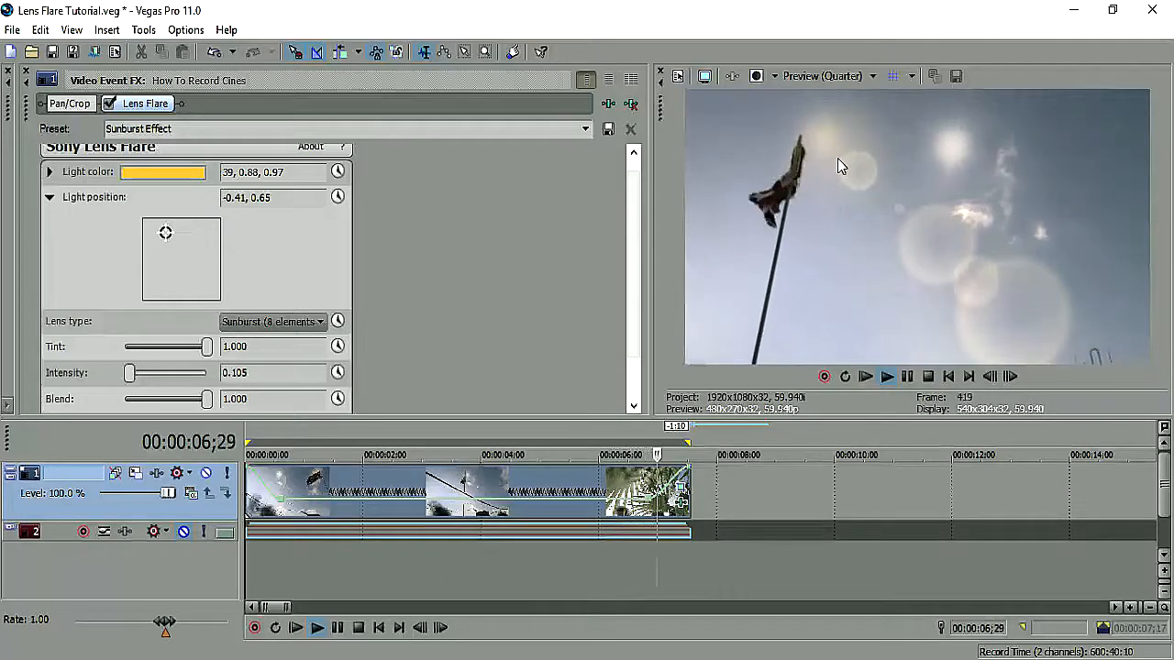
pyautogui.click(908, 375)
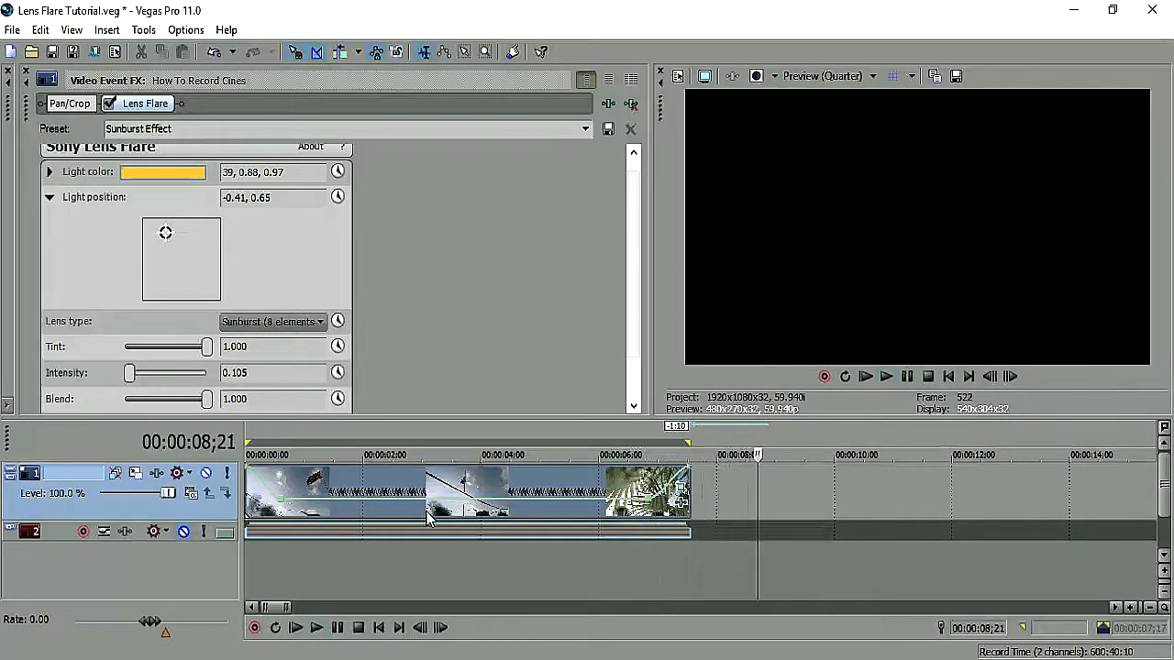
pyautogui.click(949, 376)
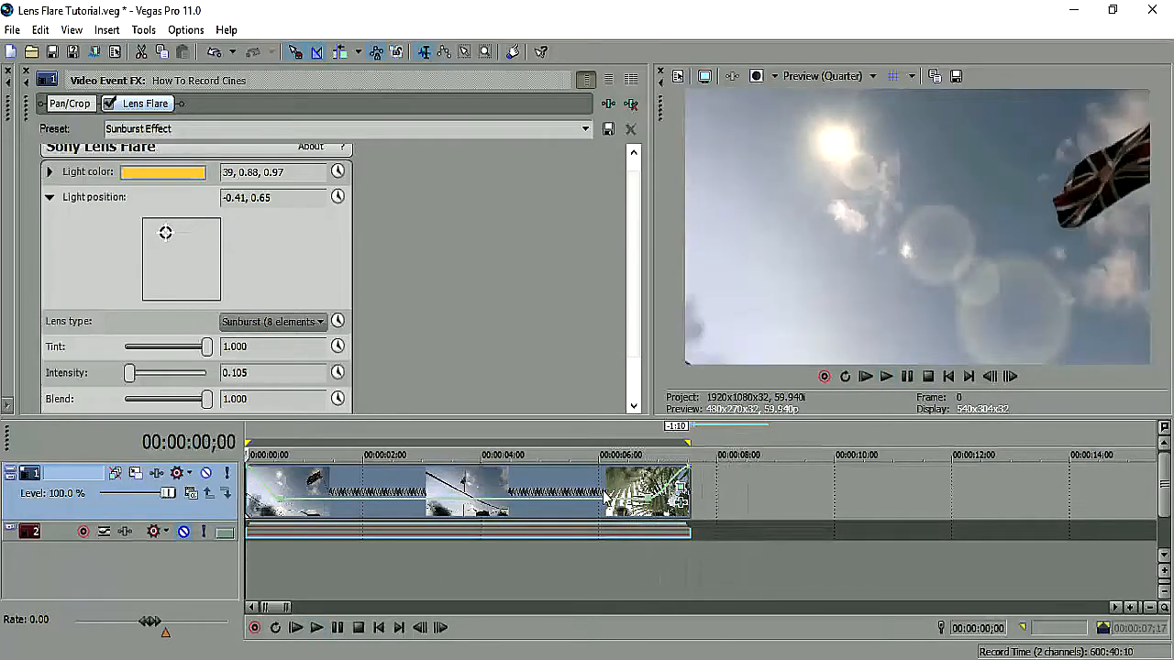
pyautogui.click(659, 490)
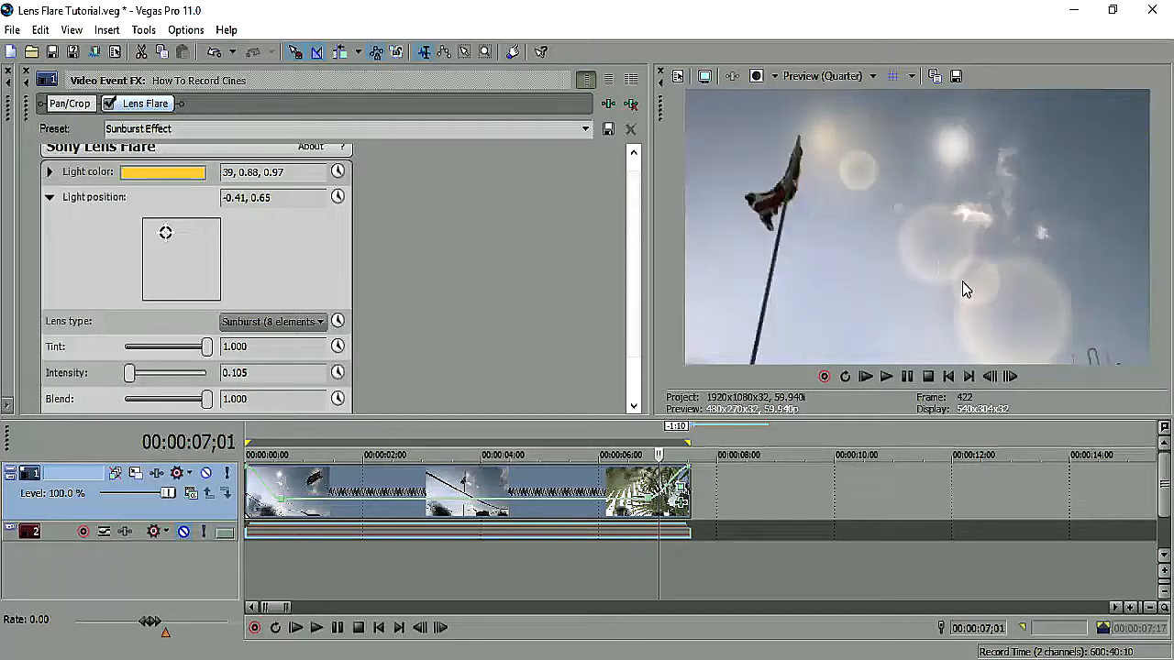
pyautogui.click(886, 376)
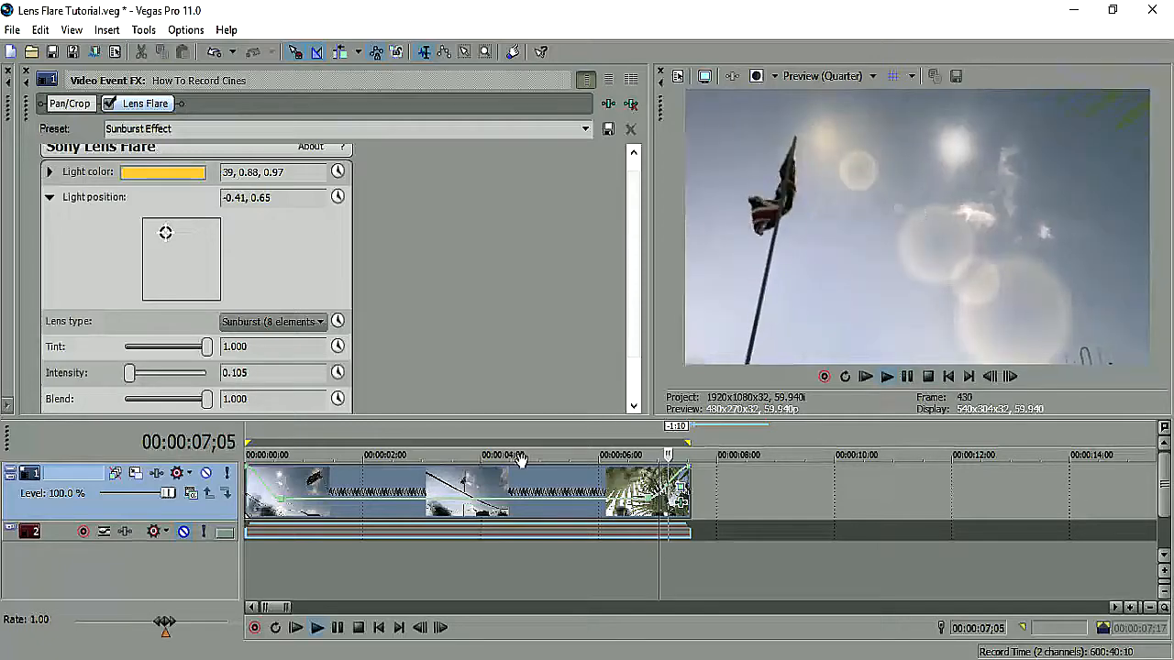
pyautogui.click(948, 376)
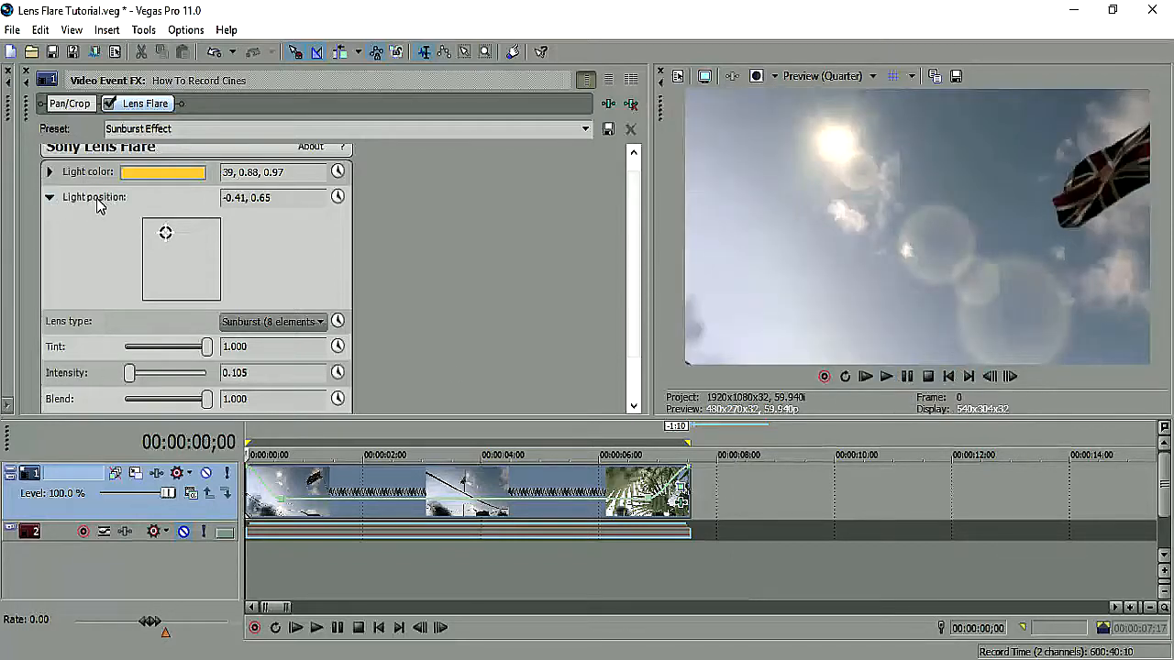
# Enable keyframe animation for the flare's light position at the clip's start and enlarge the effect settings area
pyautogui.click(338, 198)
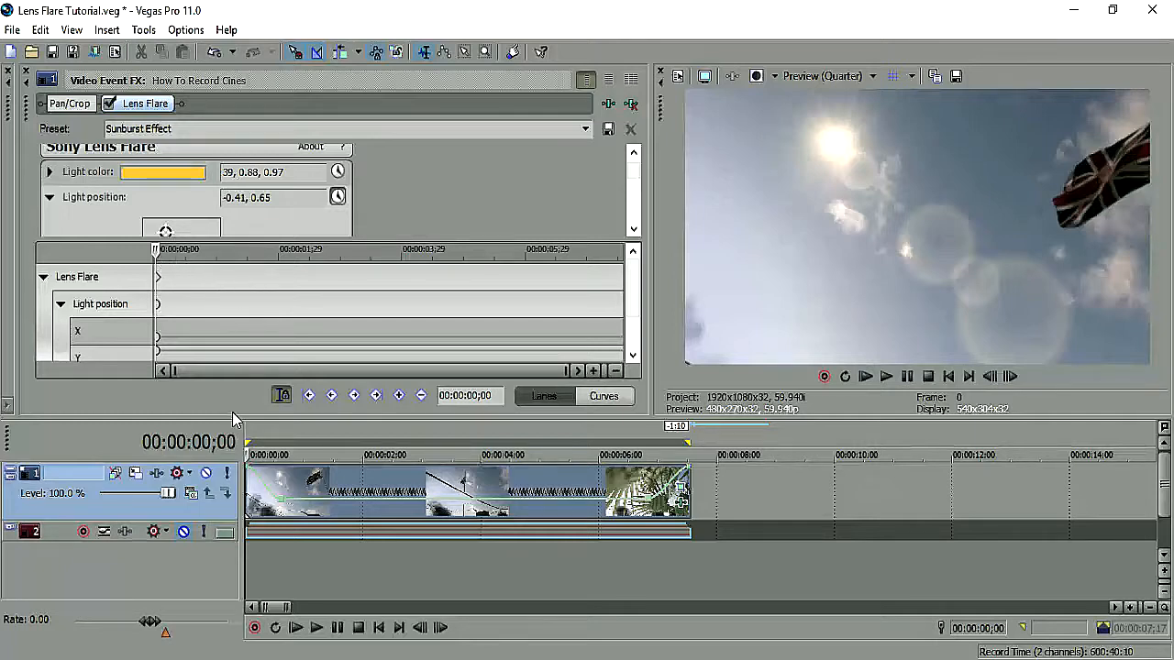
pyautogui.moveTo(229, 417); pyautogui.dragTo(237, 472)
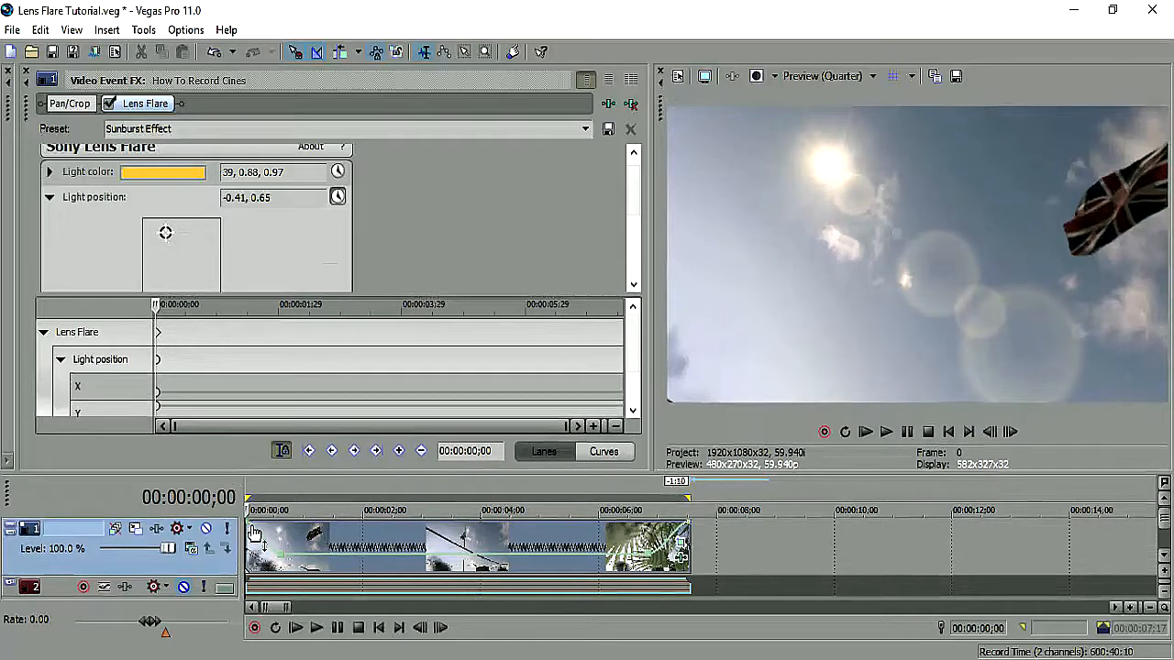
# Add a light position keyframe at 00:00:00;18 and align the flare with the sun at about -0.20, 0.59
pyautogui.moveTo(283, 565)
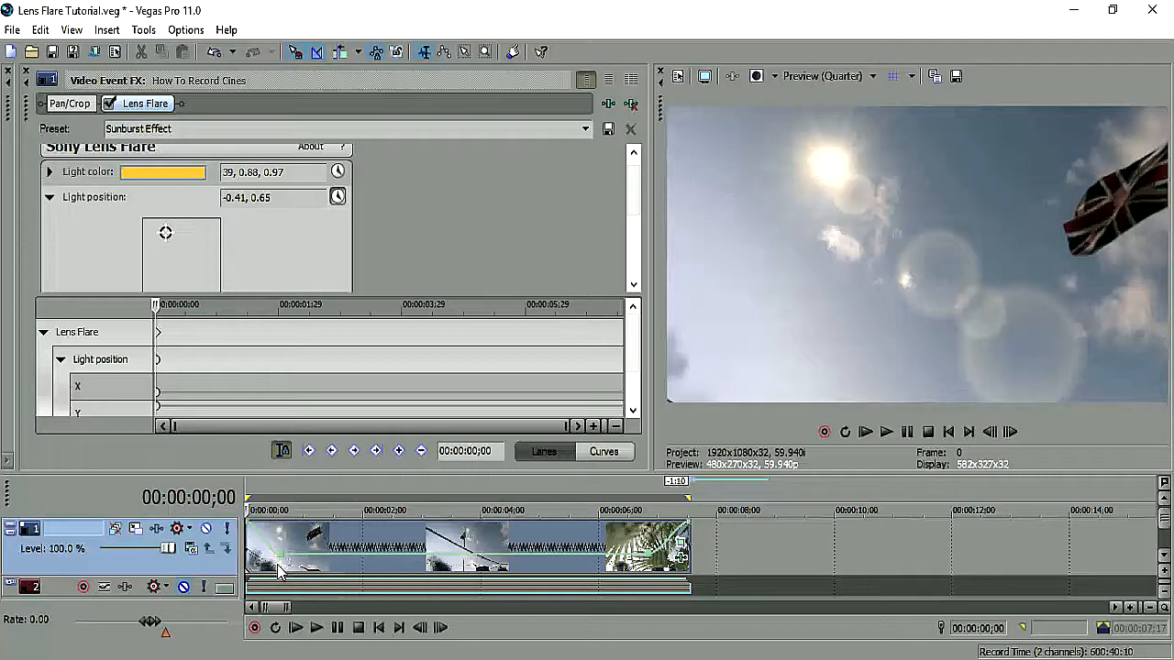
pyautogui.click(279, 568)
pyautogui.moveTo(278, 565); pyautogui.dragTo(282, 567)
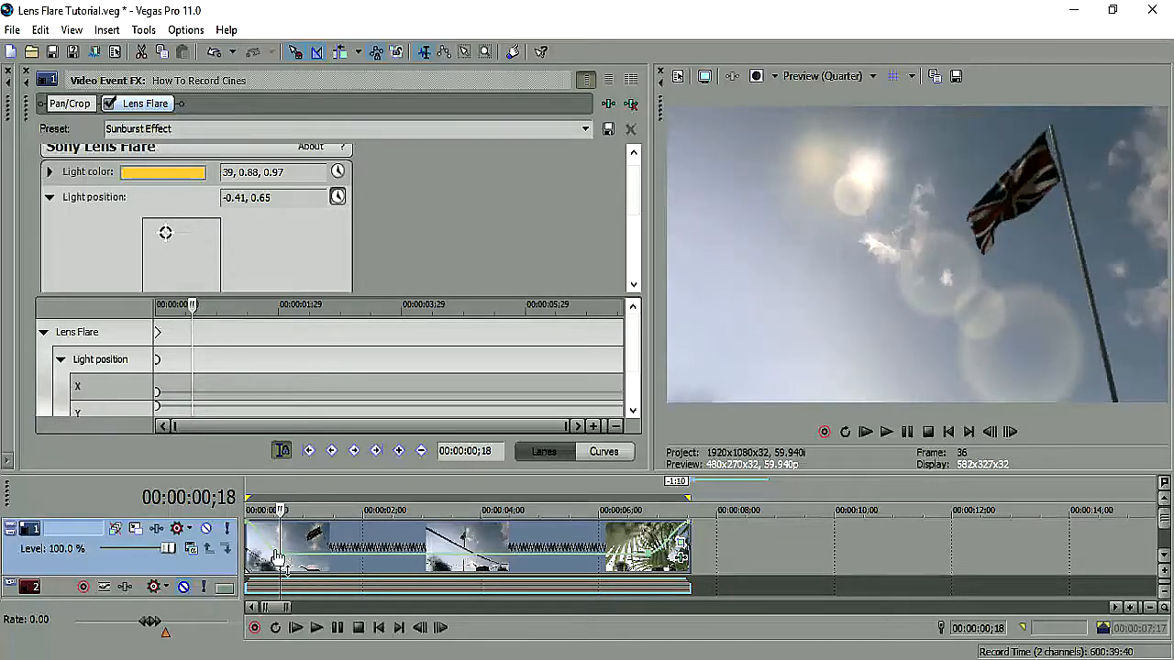
pyautogui.moveTo(248, 531)
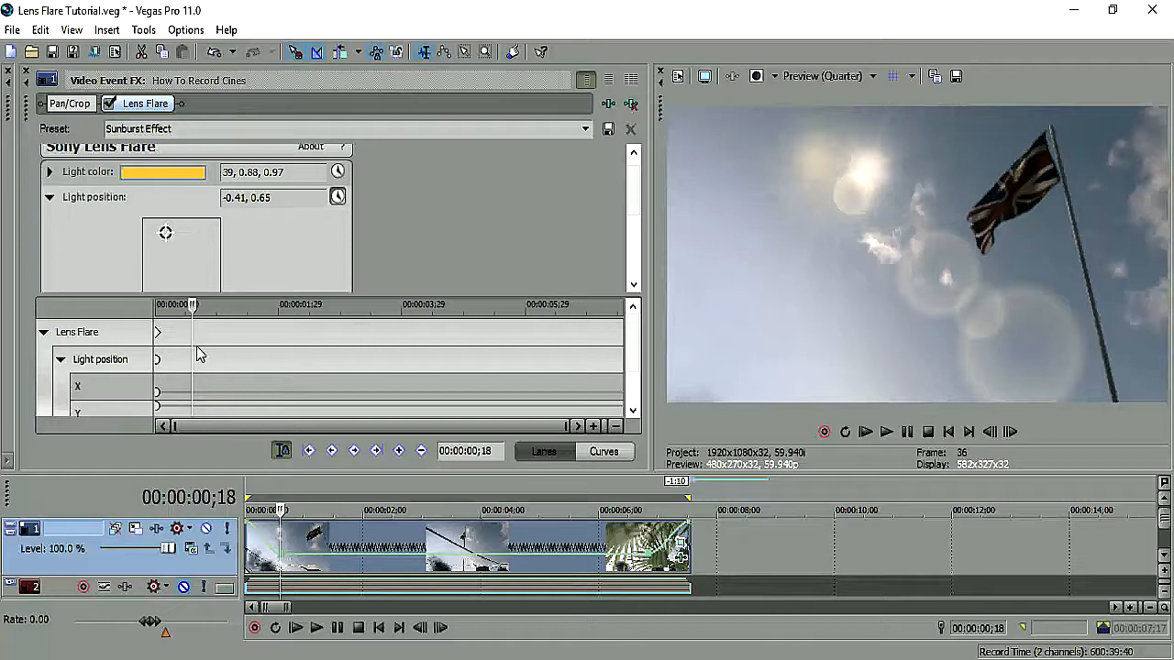
pyautogui.click(398, 450)
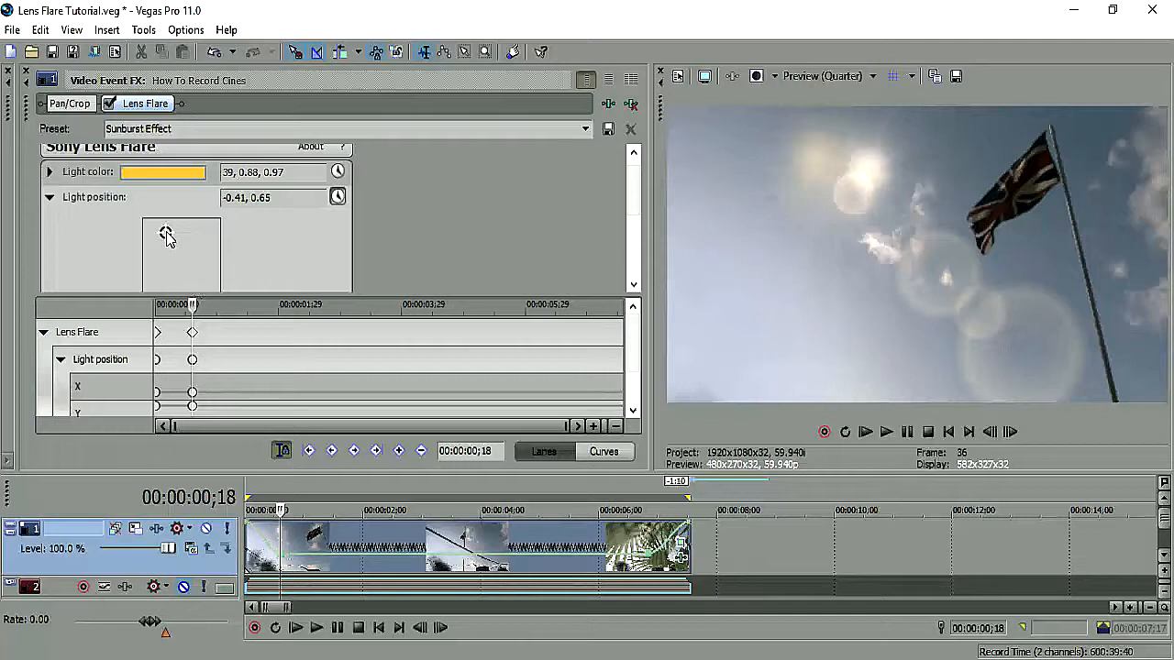
pyautogui.moveTo(167, 235); pyautogui.dragTo(174, 237)
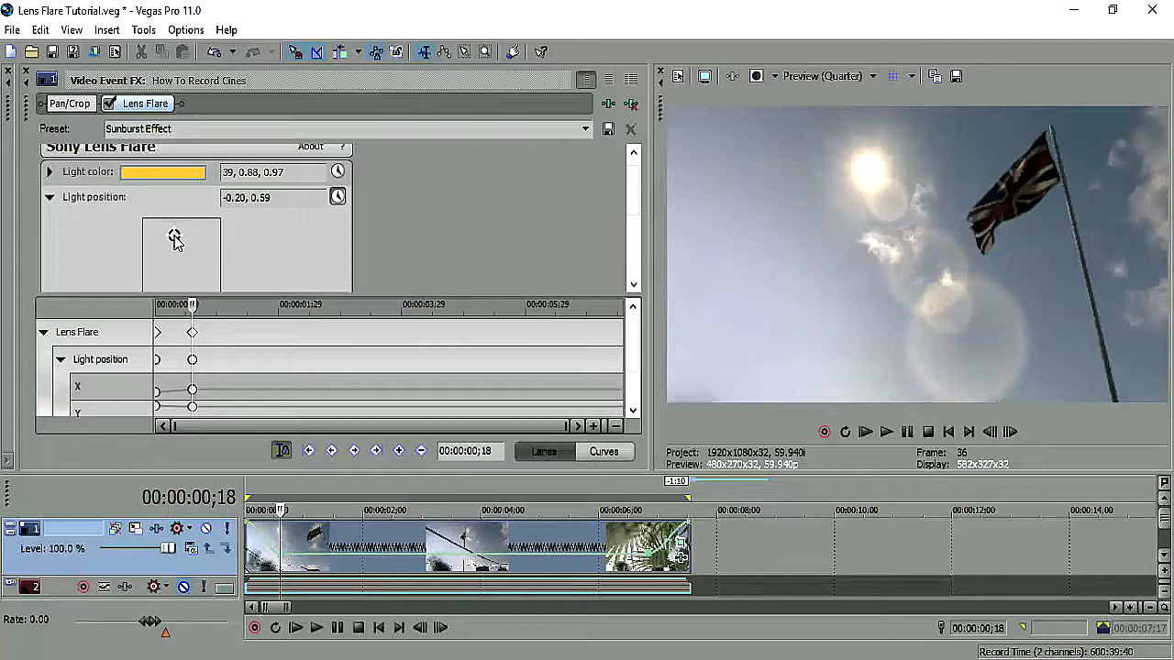
# Step back and forth through the frames between the clip's start and 00:00:00;18 to compare the flare with the moving sun
pyautogui.click(169, 335)
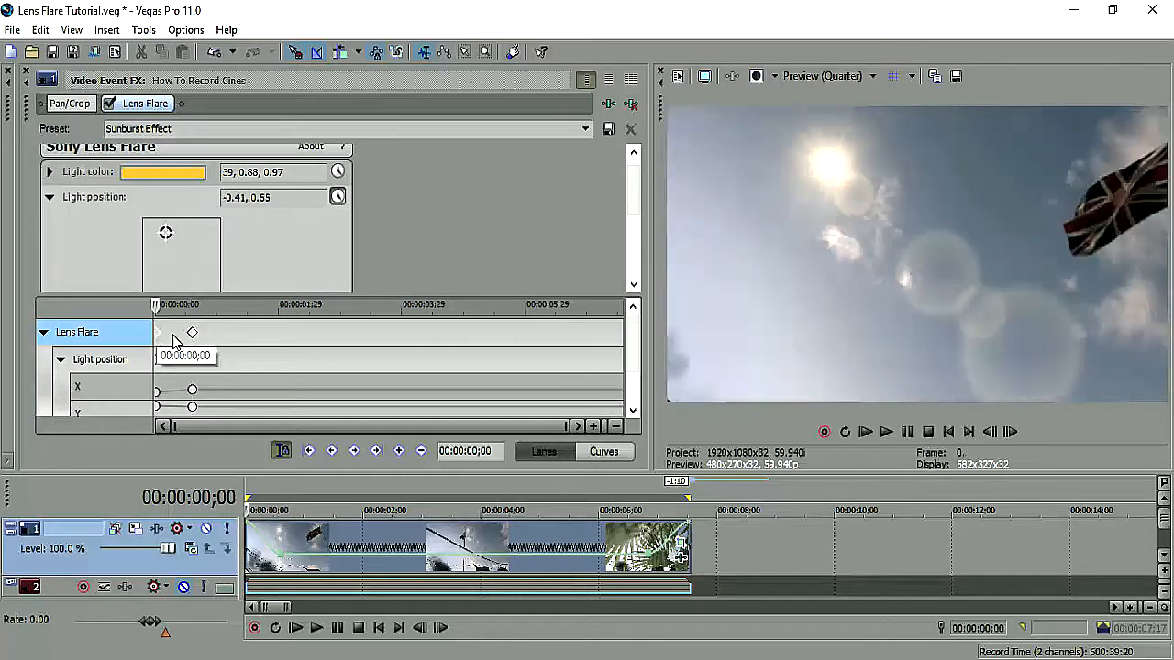
pyautogui.click(1008, 432)
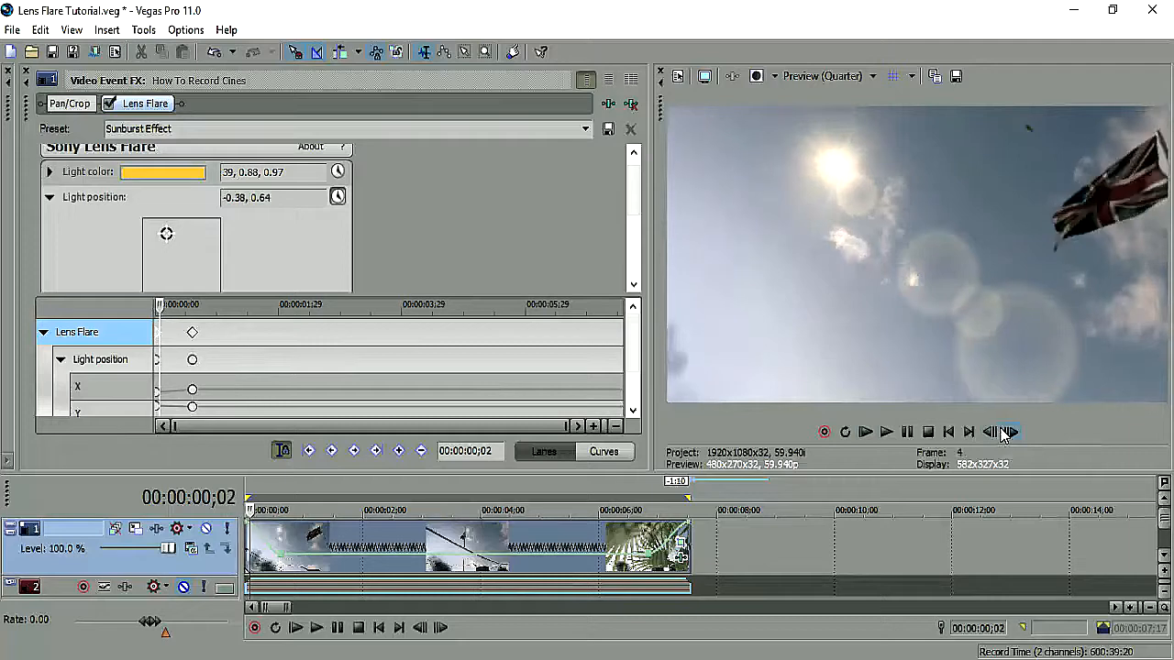
pyautogui.click(1008, 432)
pyautogui.click(1008, 432)
pyautogui.click(1007, 432)
pyautogui.click(1007, 432)
pyautogui.click(1008, 431)
pyautogui.click(996, 432)
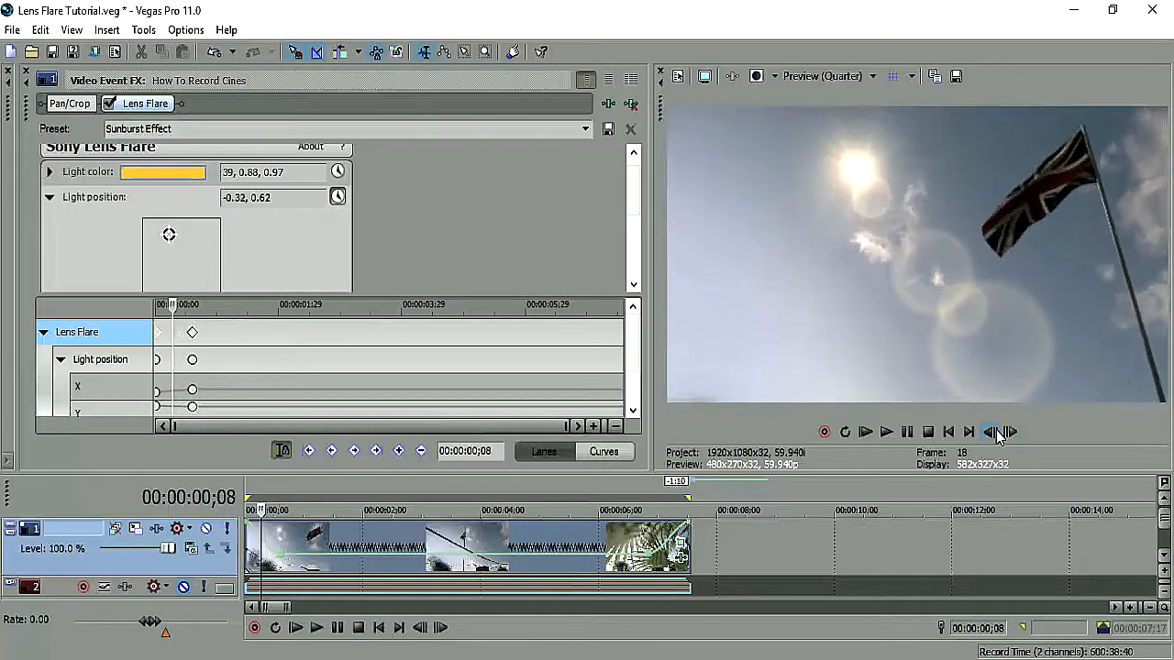
pyautogui.click(996, 431)
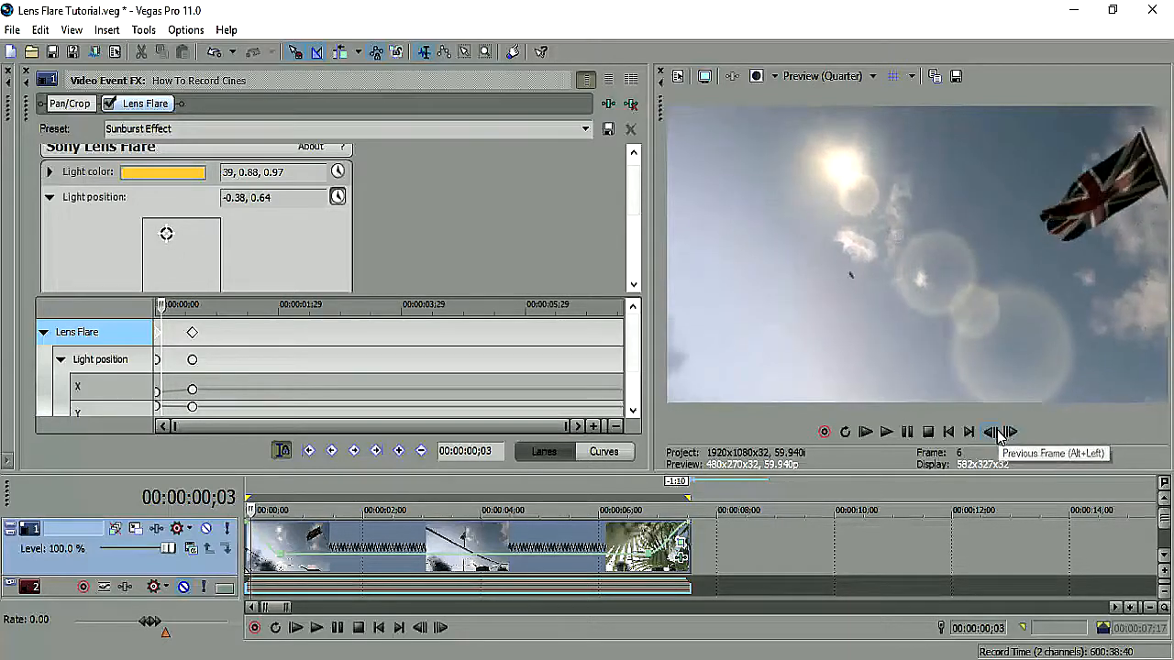
pyautogui.click(996, 432)
pyautogui.click(997, 432)
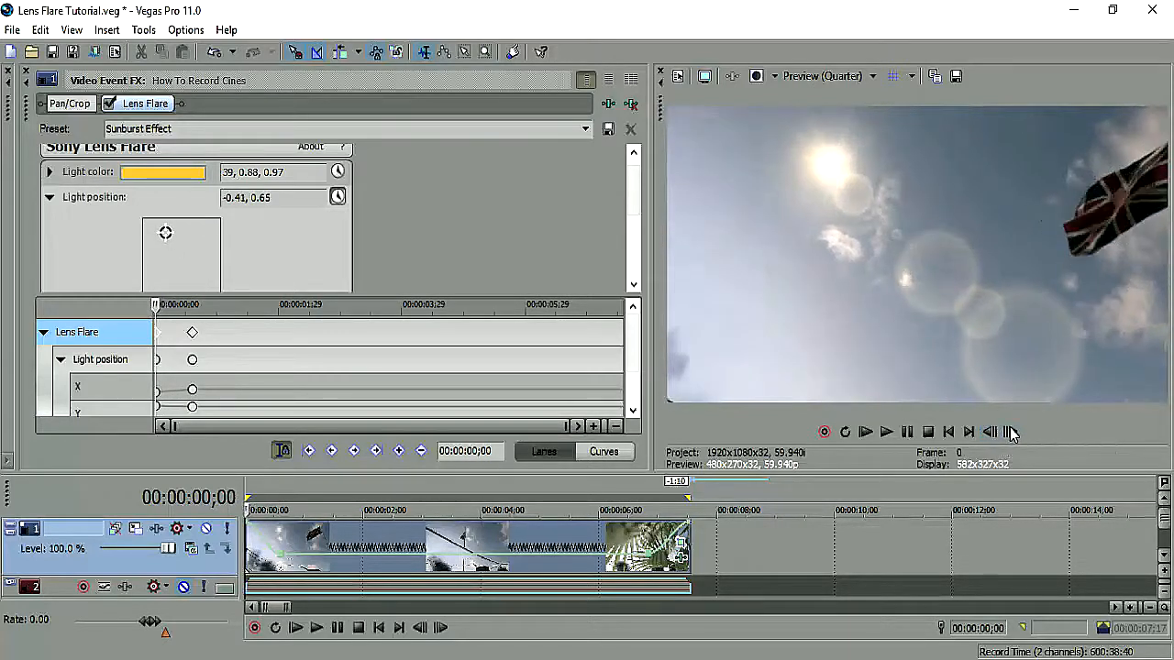
pyautogui.click(1011, 432)
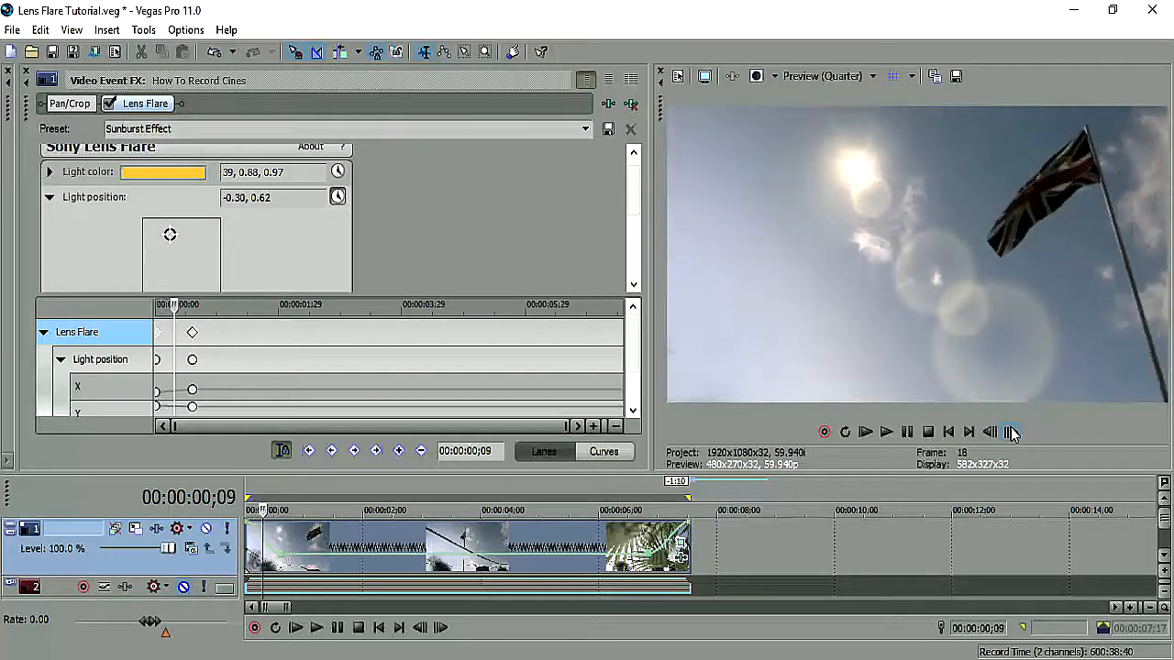
pyautogui.click(1010, 433)
pyautogui.click(1011, 433)
pyautogui.click(988, 434)
pyautogui.click(988, 435)
pyautogui.click(987, 435)
pyautogui.click(987, 435)
pyautogui.click(987, 434)
pyautogui.click(987, 434)
pyautogui.click(988, 434)
# Set the light position keyframe at the clip's start to Smooth Fade and check the flare's movement up to 00:00:00;16
pyautogui.rightClick(247, 521)
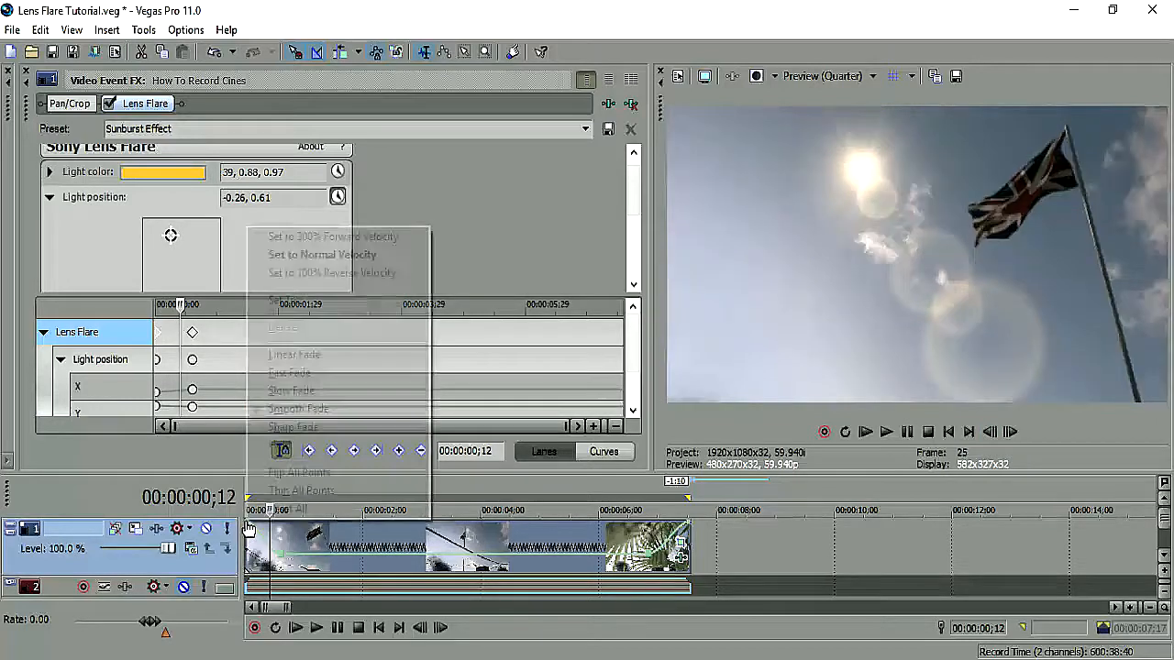
pyautogui.rightClick(159, 339)
pyautogui.click(158, 336)
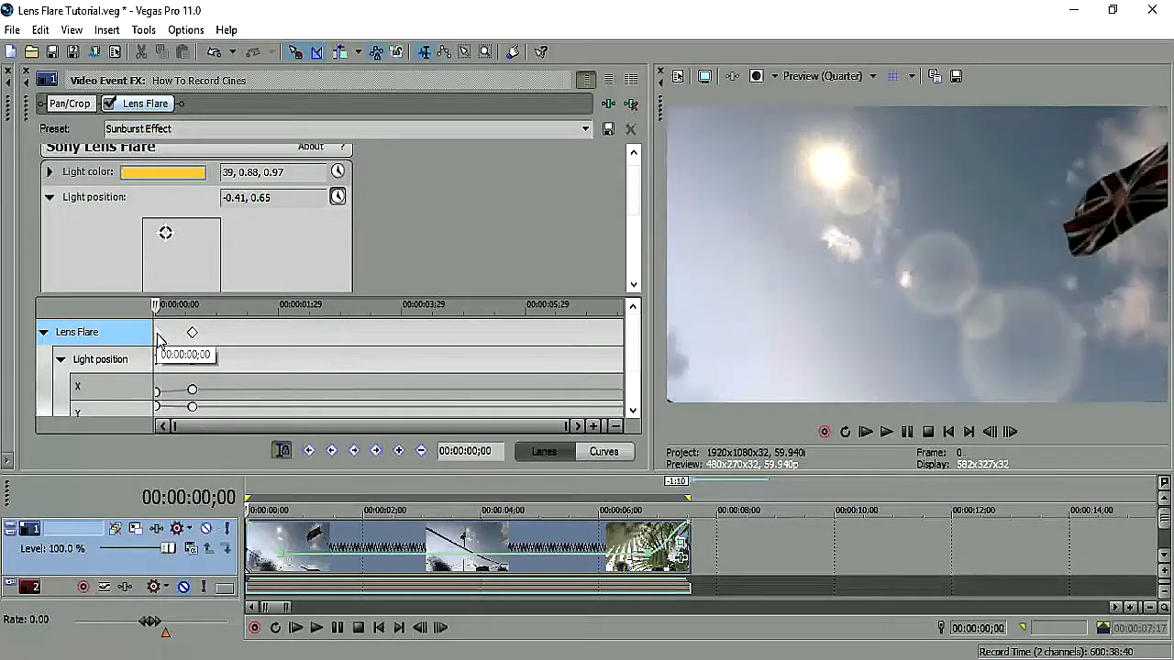
pyautogui.rightClick(154, 392)
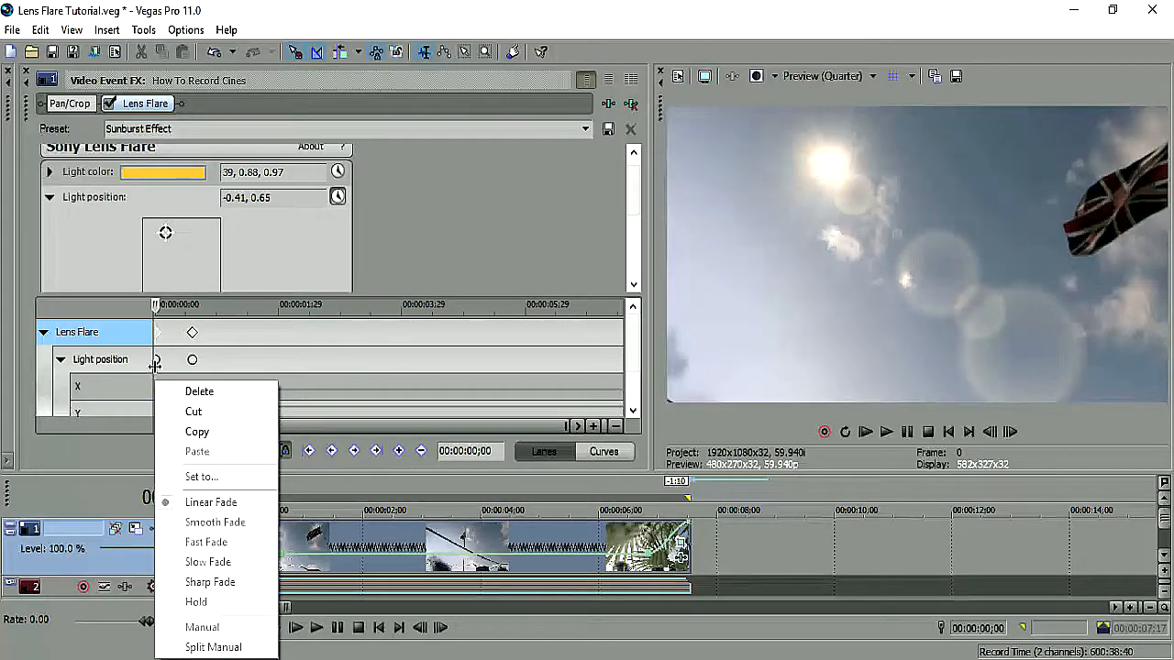
pyautogui.click(158, 360)
pyautogui.rightClick(161, 362)
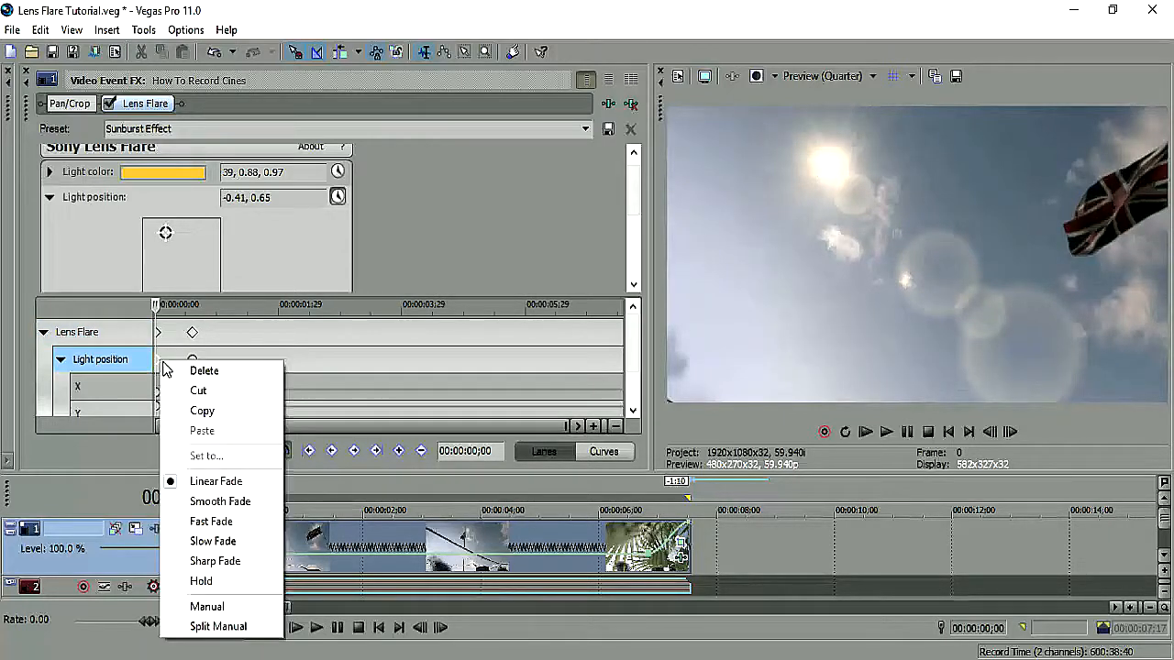
pyautogui.click(220, 501)
pyautogui.click(1009, 432)
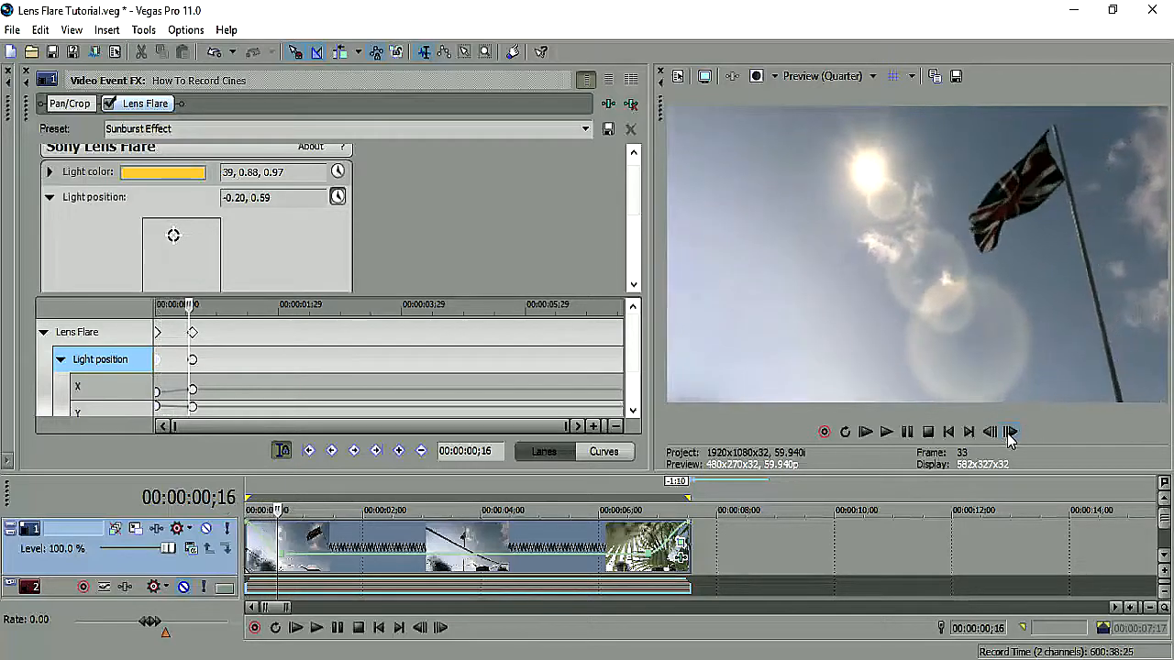
# Fine-tune the light position keyframe at the clip's start to about -0.39, 0.59 and check the flare's movement up to 00:00:00;10
pyautogui.click(161, 335)
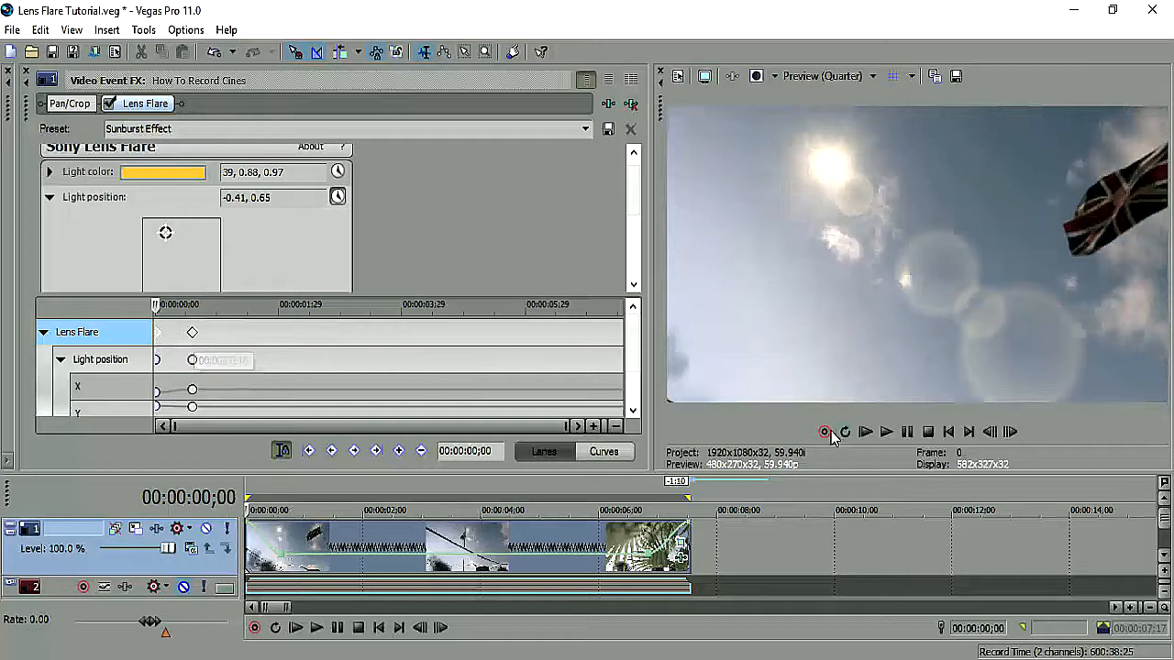
pyautogui.moveTo(166, 237); pyautogui.dragTo(167, 239)
pyautogui.click(1008, 438)
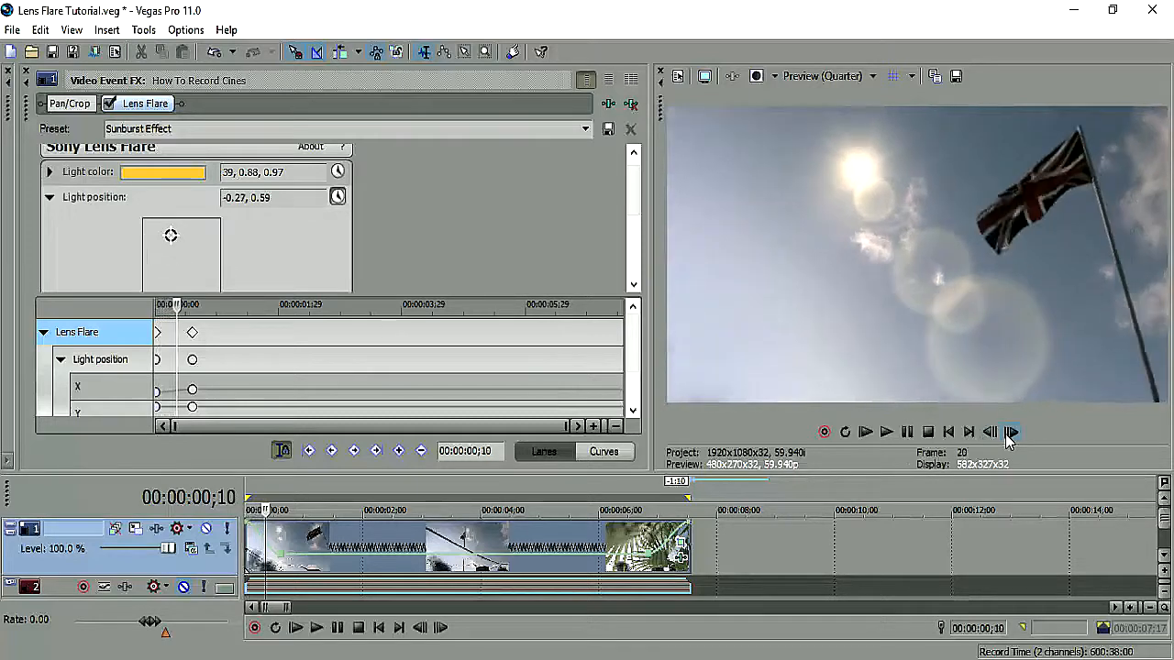
# Add a light position keyframe at 00:00:00;05 and align the flare with the sun at about -0.26, 0.57
pyautogui.click(993, 438)
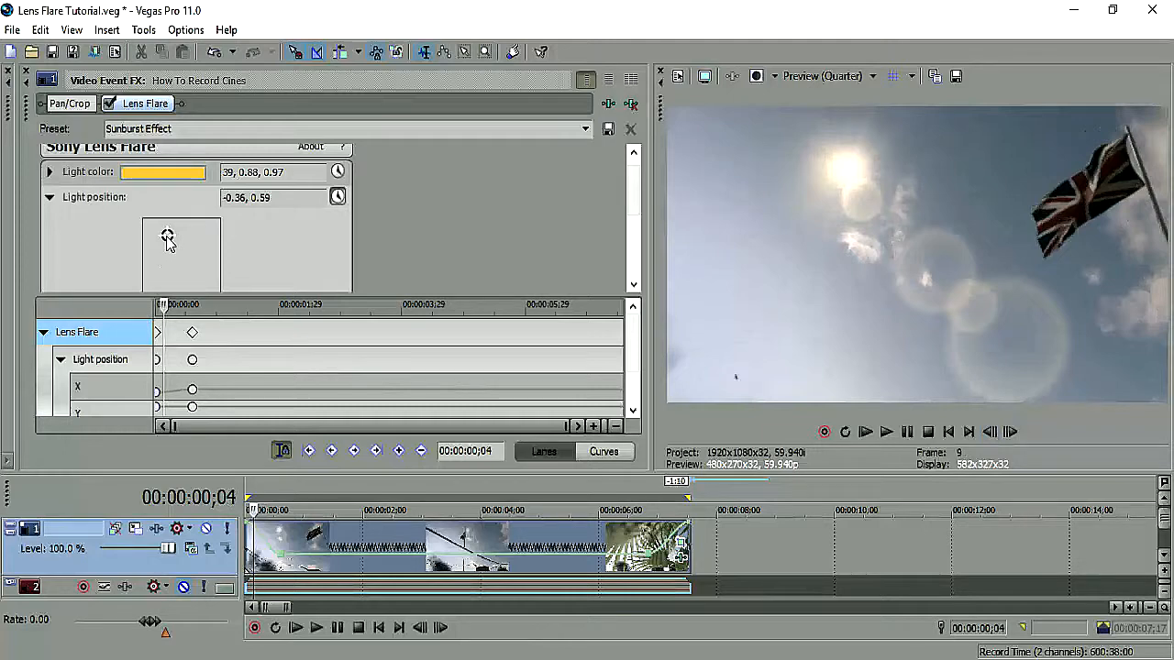
pyautogui.click(1008, 439)
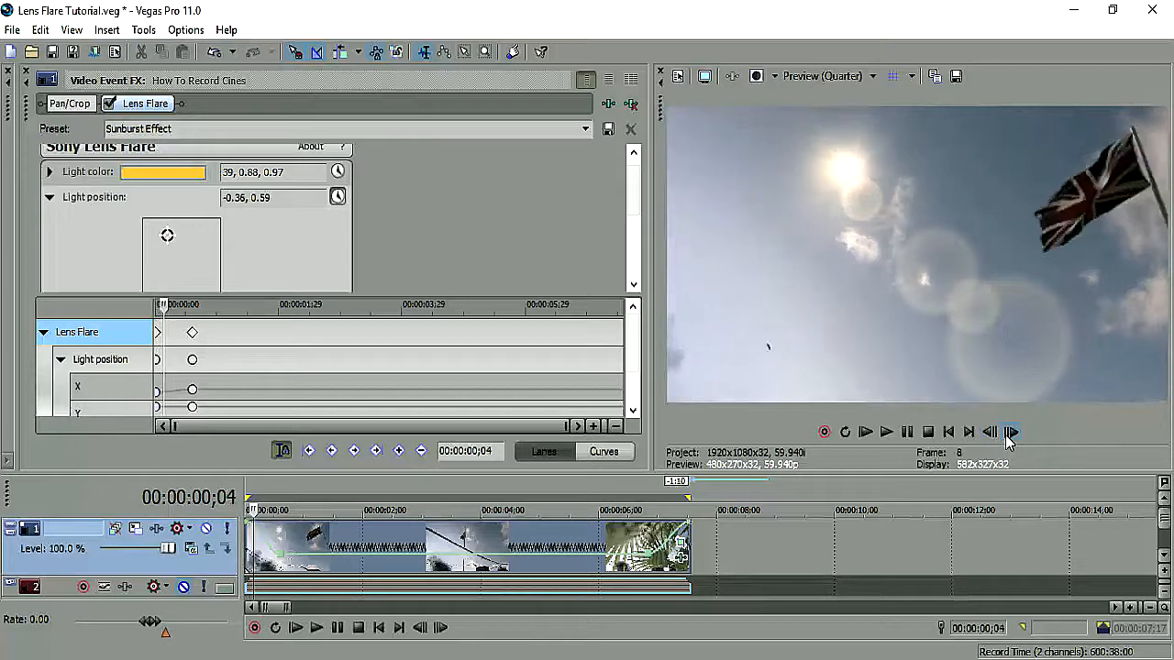
pyautogui.click(990, 432)
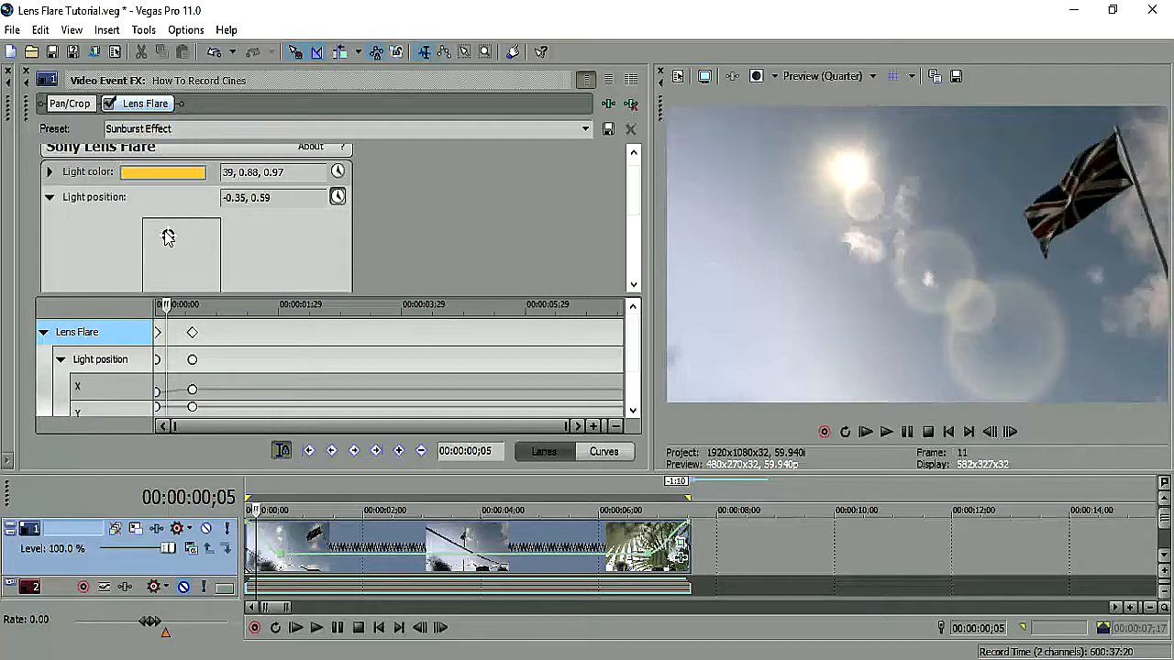
pyautogui.moveTo(168, 238); pyautogui.dragTo(173, 240)
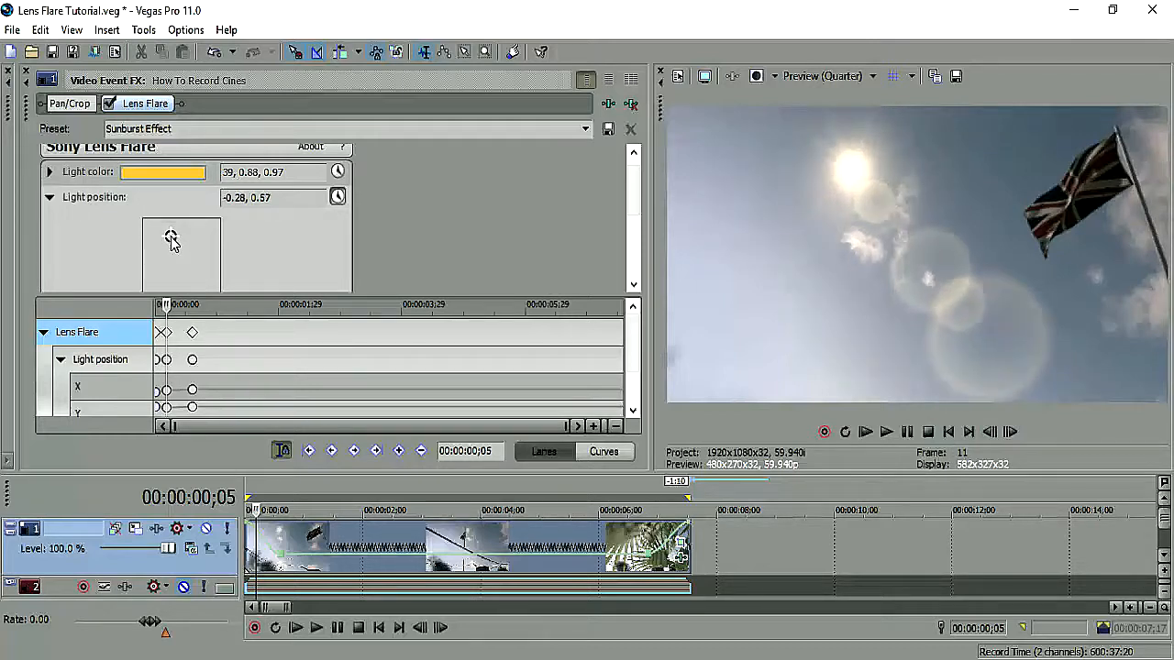
# Step through the frames from the clip's start to 00:00:00;23 to check how closely the flare follows the sun
pyautogui.click(988, 432)
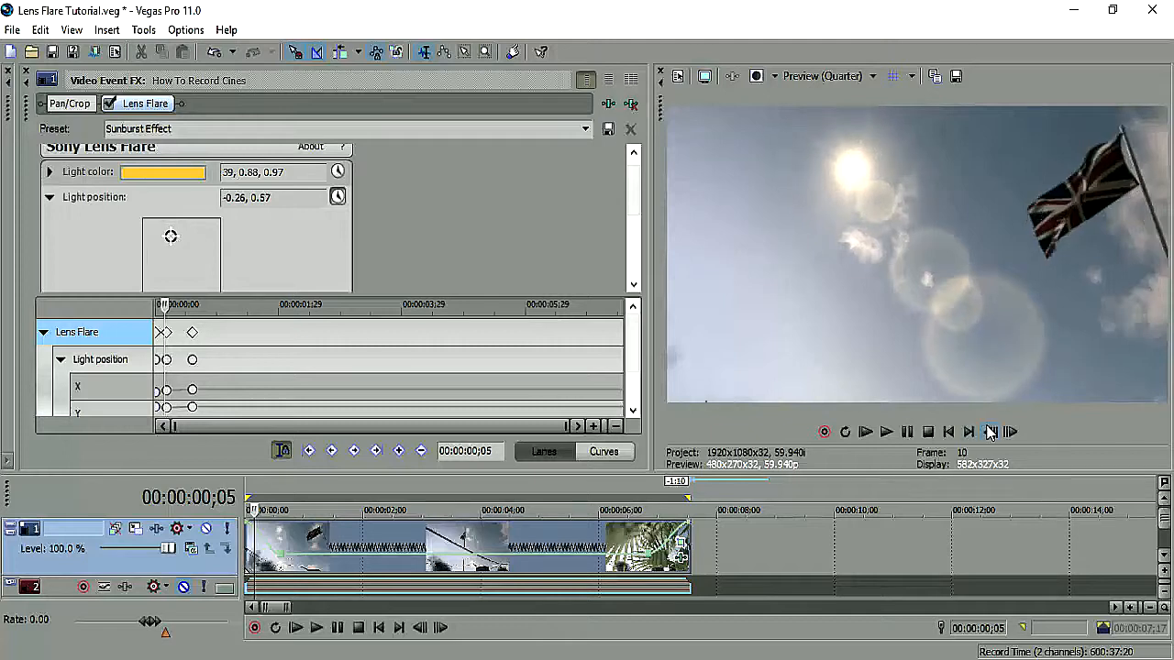
pyautogui.click(989, 432)
pyautogui.click(988, 432)
pyautogui.click(989, 432)
pyautogui.click(1010, 436)
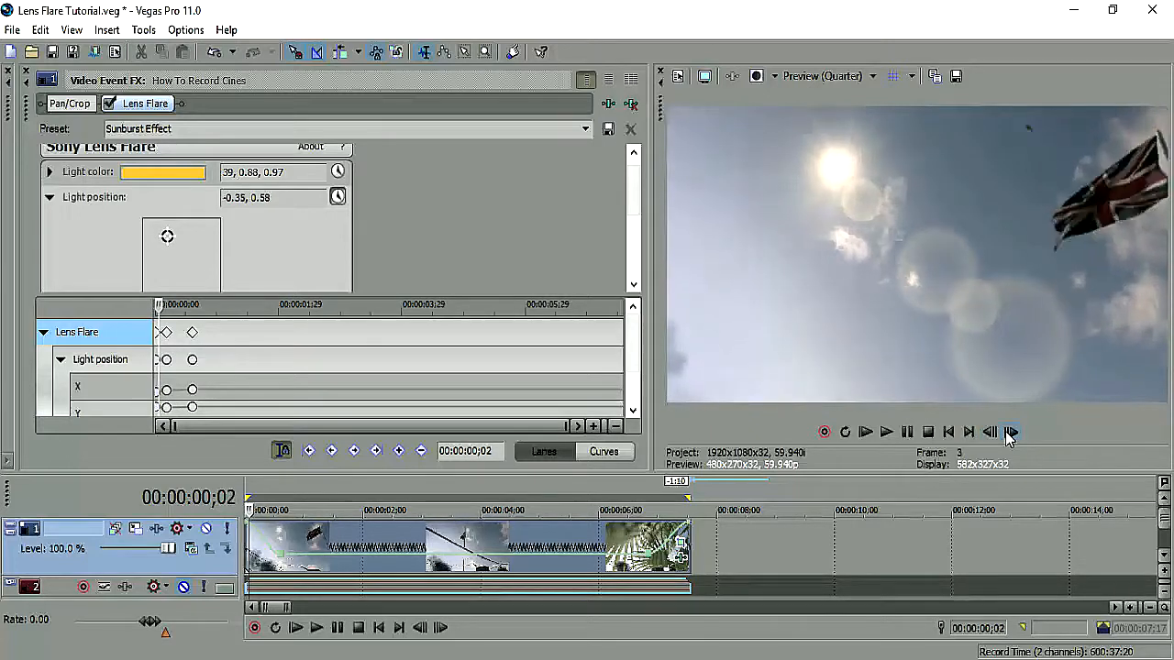
pyautogui.click(1009, 436)
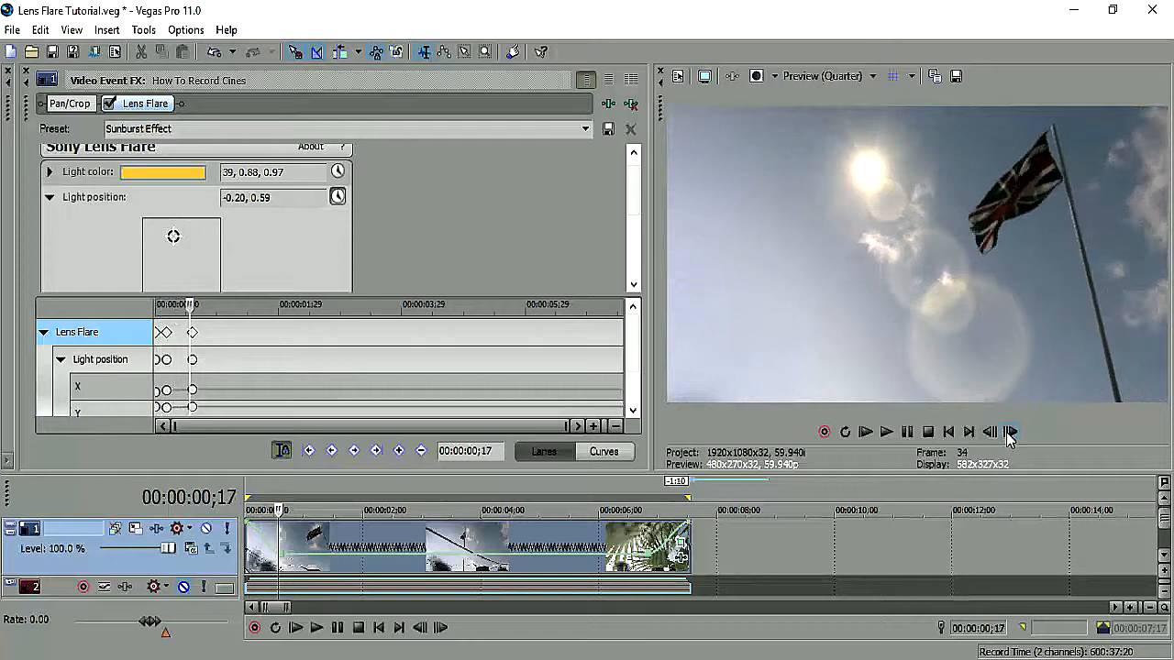
pyautogui.click(1010, 432)
pyautogui.click(1010, 432)
pyautogui.click(165, 332)
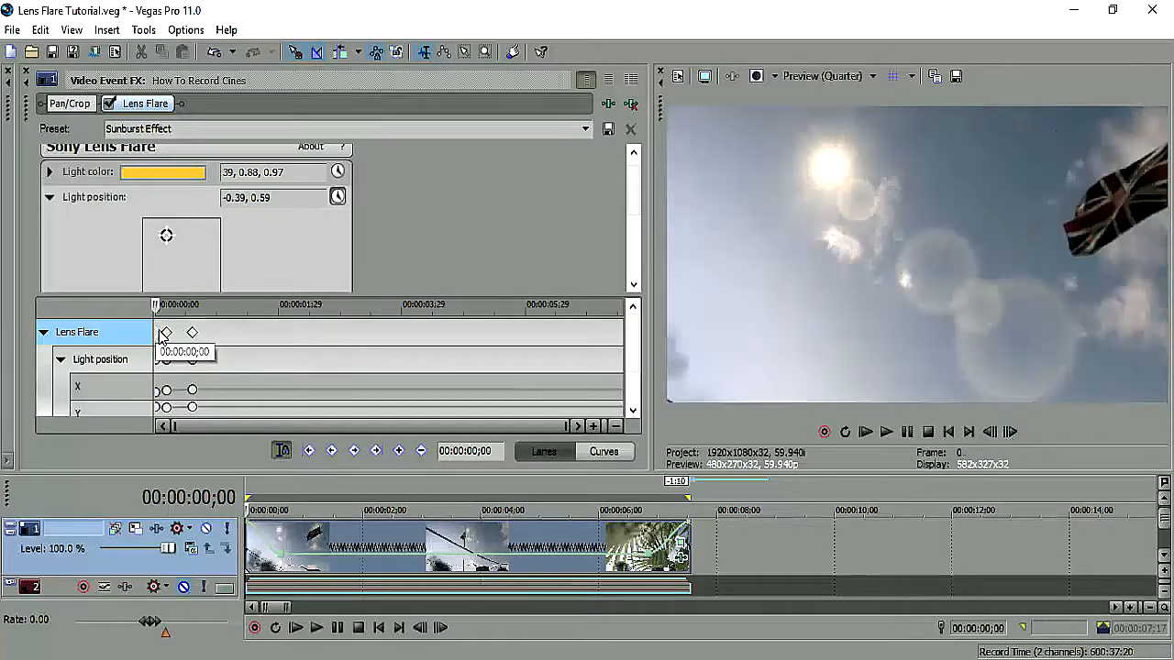
pyautogui.click(1012, 433)
pyautogui.click(1011, 433)
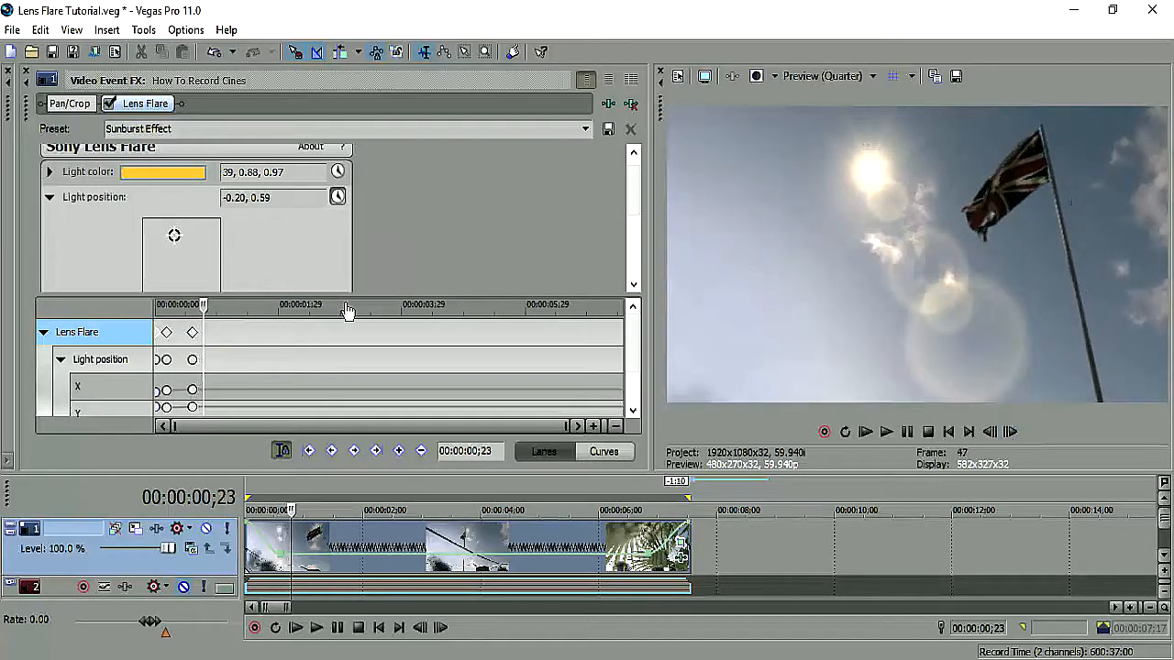
# Add a light position keyframe at 00:00:06;25 and align the flare with the sun at about 0.11, 0.61
pyautogui.click(347, 541)
pyautogui.click(372, 543)
pyautogui.click(390, 542)
pyautogui.click(405, 541)
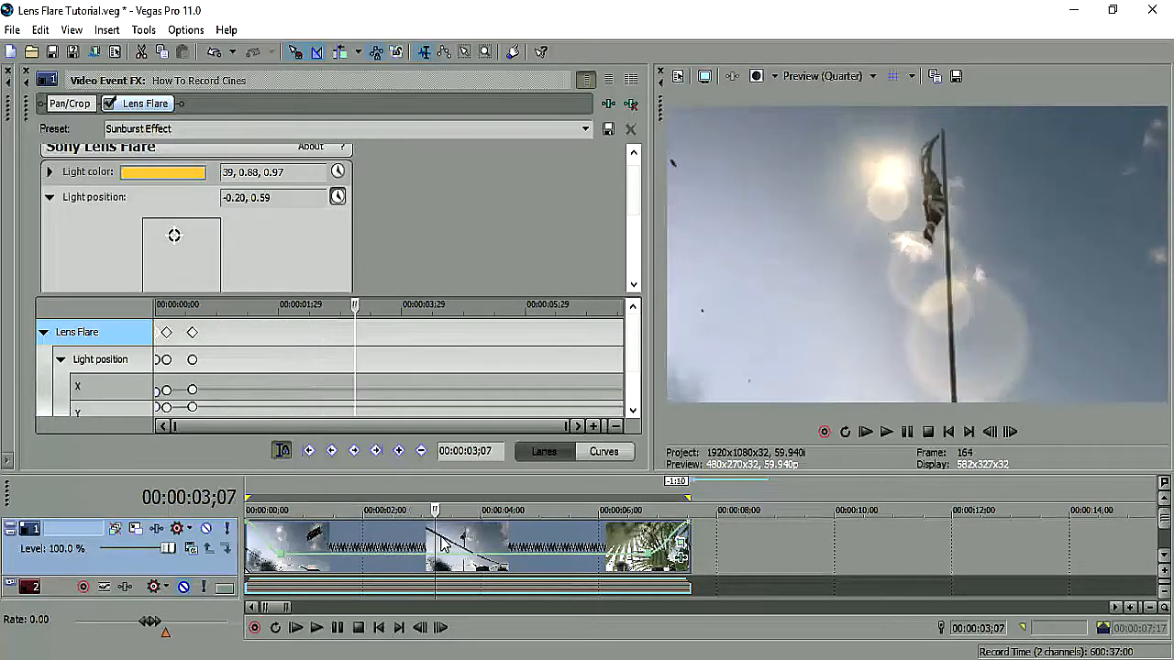
pyautogui.click(448, 543)
pyautogui.click(497, 543)
pyautogui.click(545, 543)
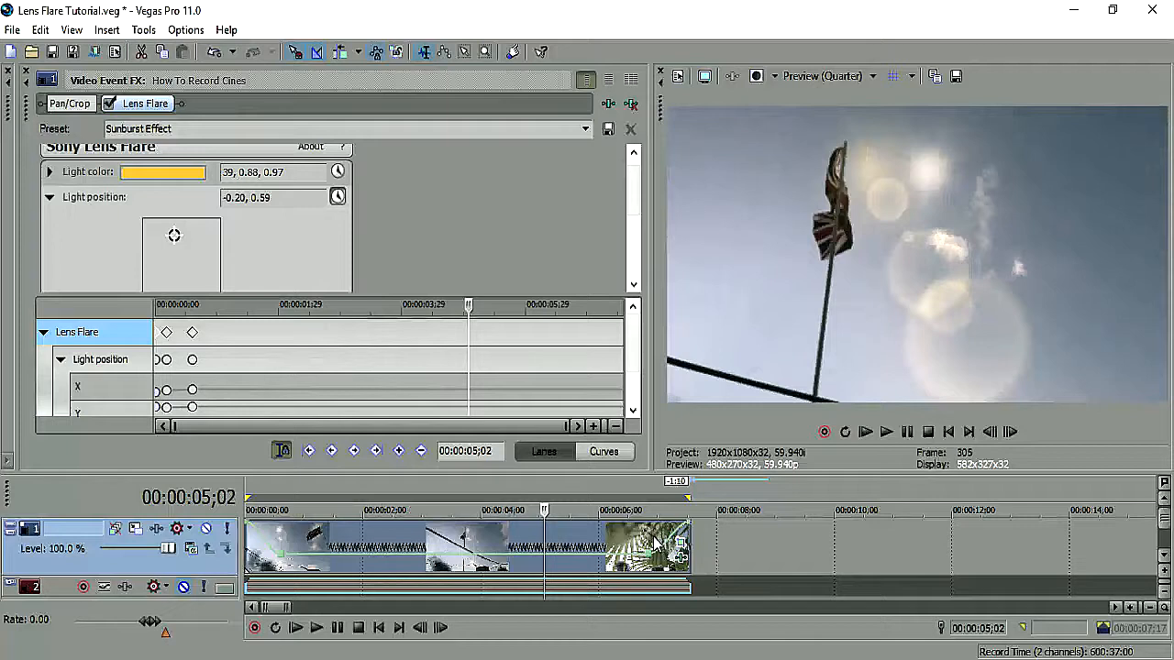
pyautogui.click(649, 542)
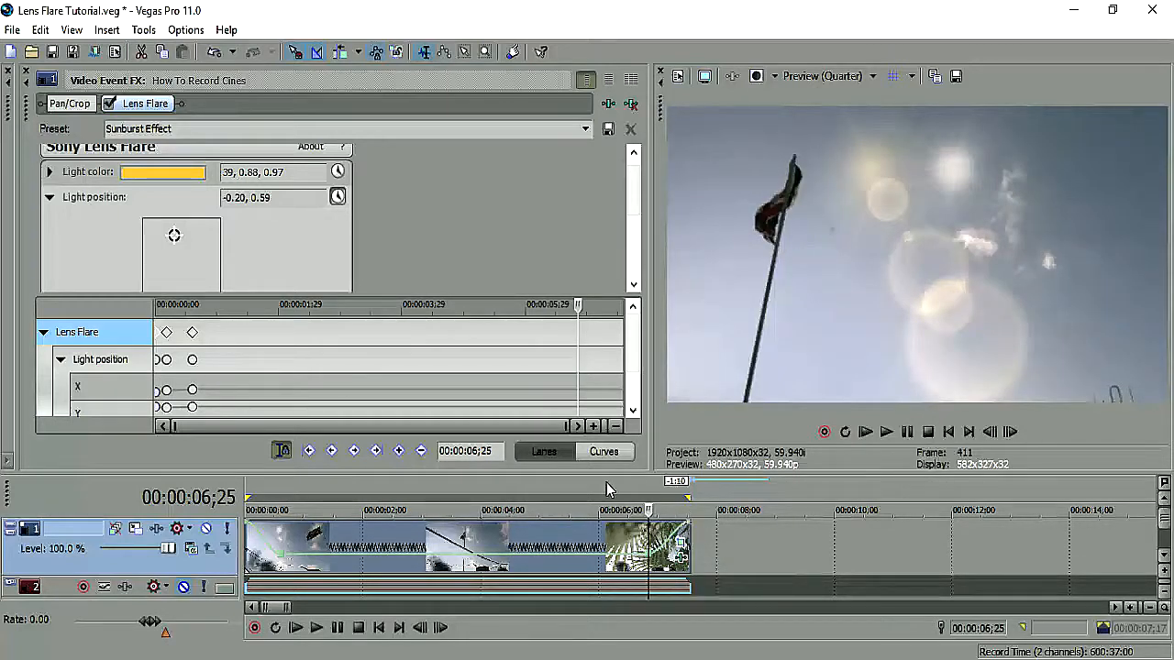
pyautogui.moveTo(175, 235); pyautogui.dragTo(187, 237)
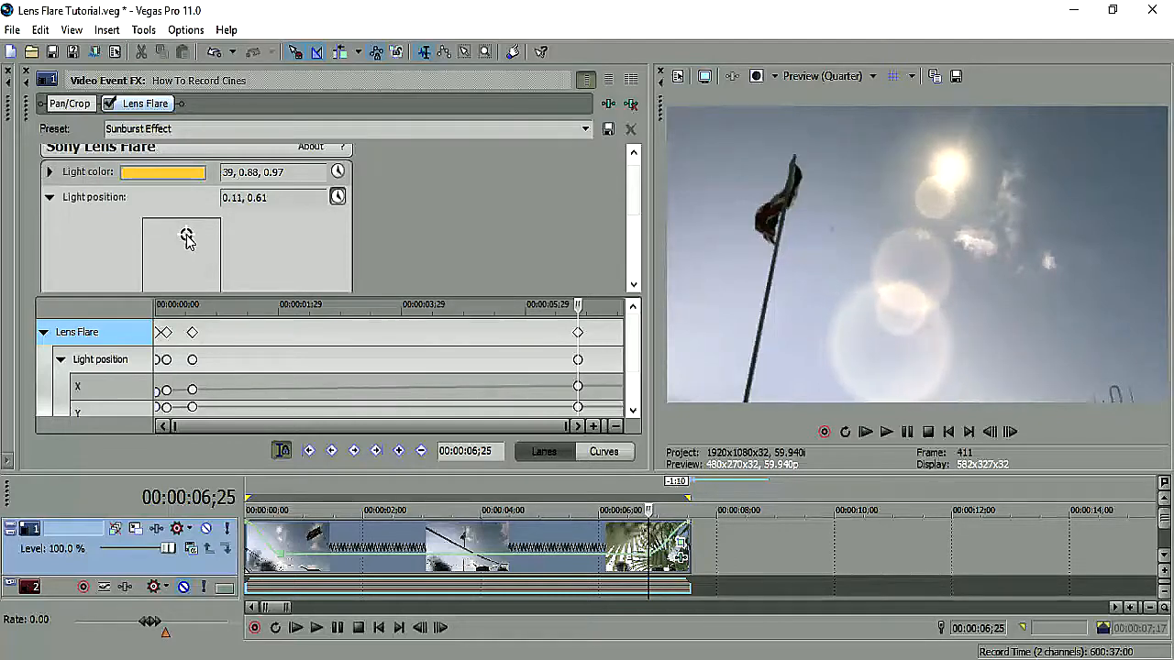
# Play the clip from about 00:00:00;23, then step through the frames after 00:00:06;25 to examine the flare as the leaves enter
pyautogui.click(292, 538)
pyautogui.click(316, 627)
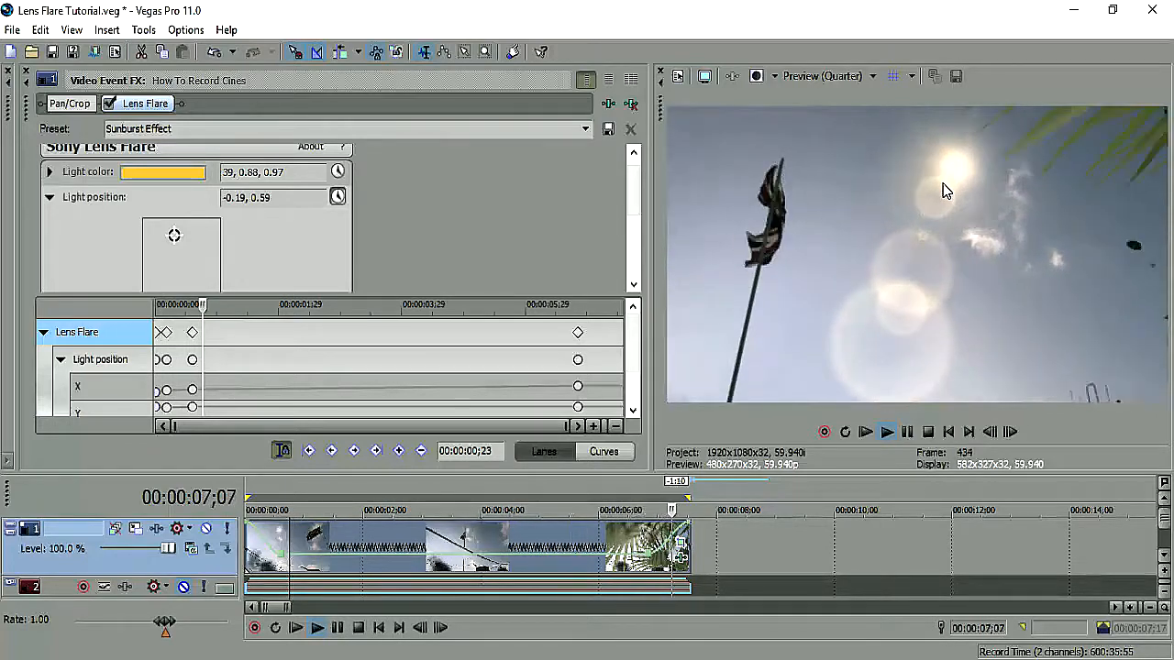
pyautogui.click(908, 432)
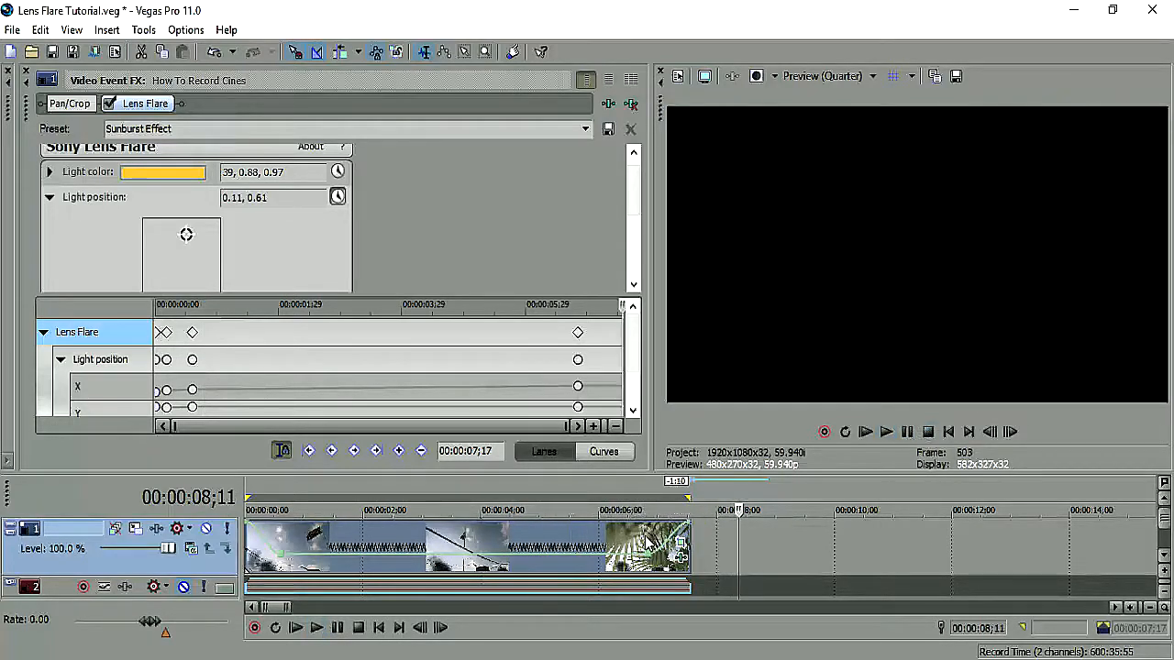
pyautogui.click(646, 542)
pyautogui.click(1011, 432)
pyautogui.click(1012, 432)
pyautogui.click(1011, 431)
pyautogui.click(1011, 431)
pyautogui.click(1011, 432)
pyautogui.click(1013, 432)
pyautogui.click(1012, 431)
pyautogui.click(1012, 432)
pyautogui.click(1012, 432)
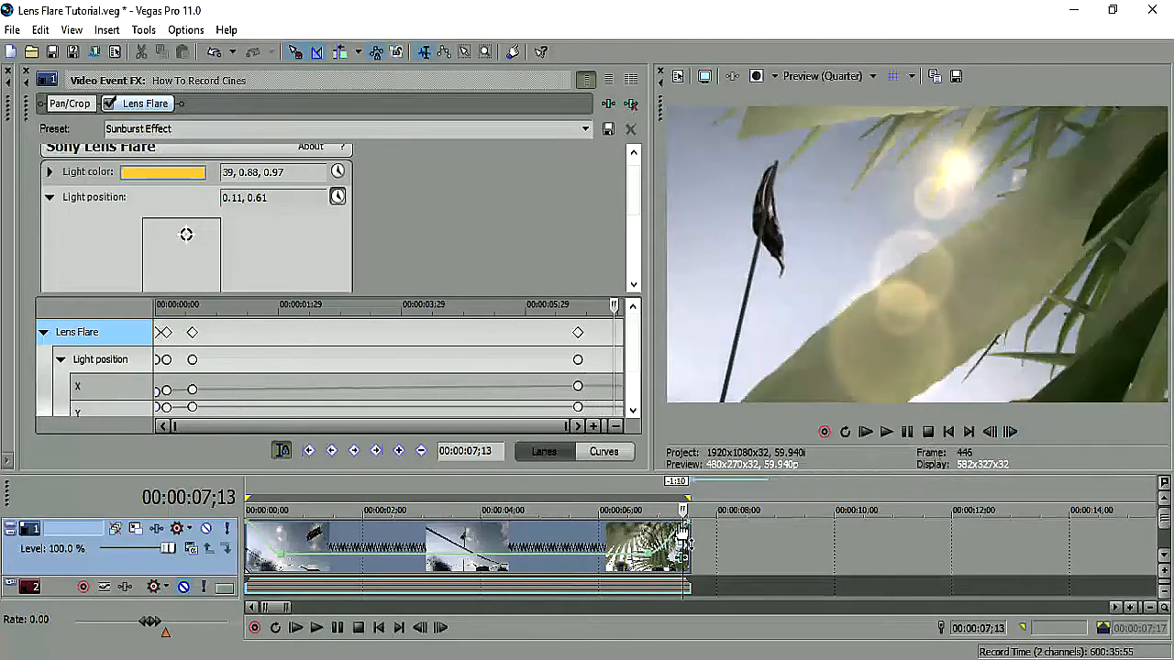
# Add a light position keyframe at 00:00:07;13 and move the flare to about 0.15, 0.54
pyautogui.click(690, 537)
pyautogui.click(990, 431)
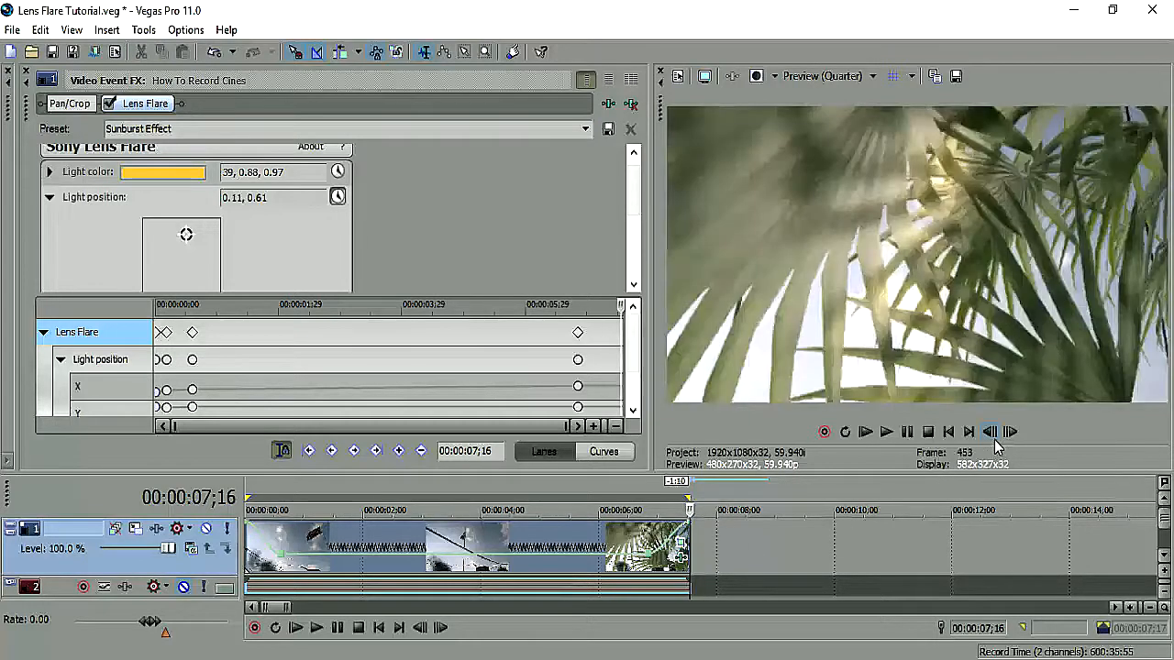
pyautogui.click(990, 431)
pyautogui.click(990, 432)
pyautogui.click(991, 432)
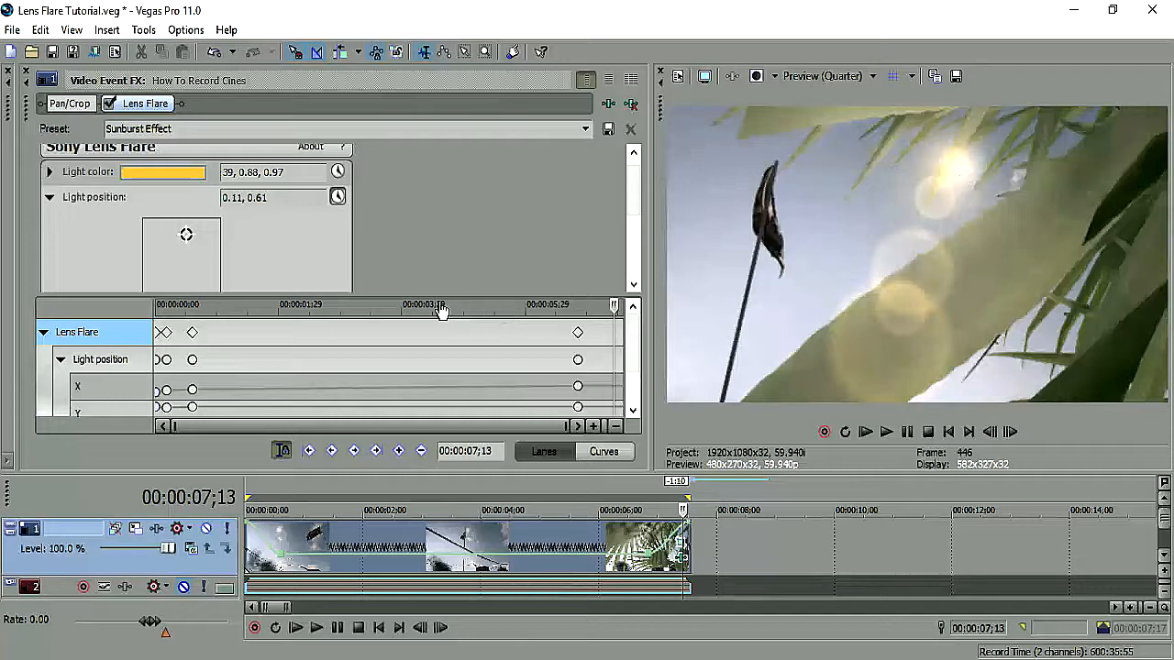
pyautogui.moveTo(186, 236); pyautogui.dragTo(188, 242)
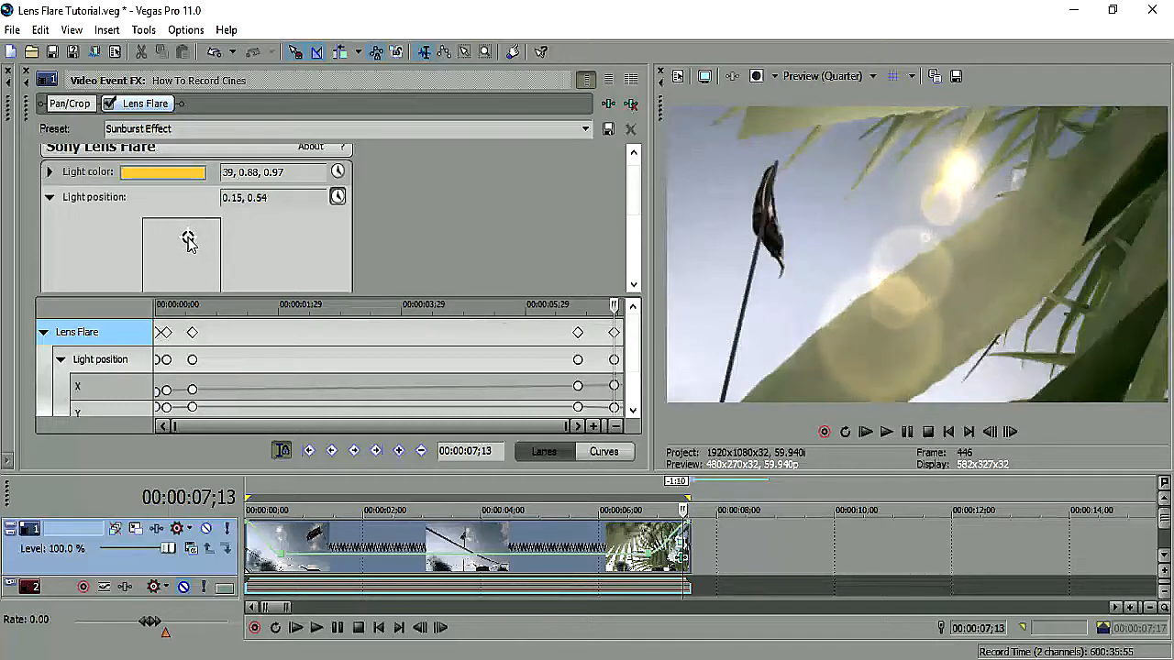
# Animate the flare's Intensity where the leaf covers the sun, keyframing 0.105 at 00:00:07;13 (frame 446) and 0.000 at frame 447
pyautogui.click(1130, 606)
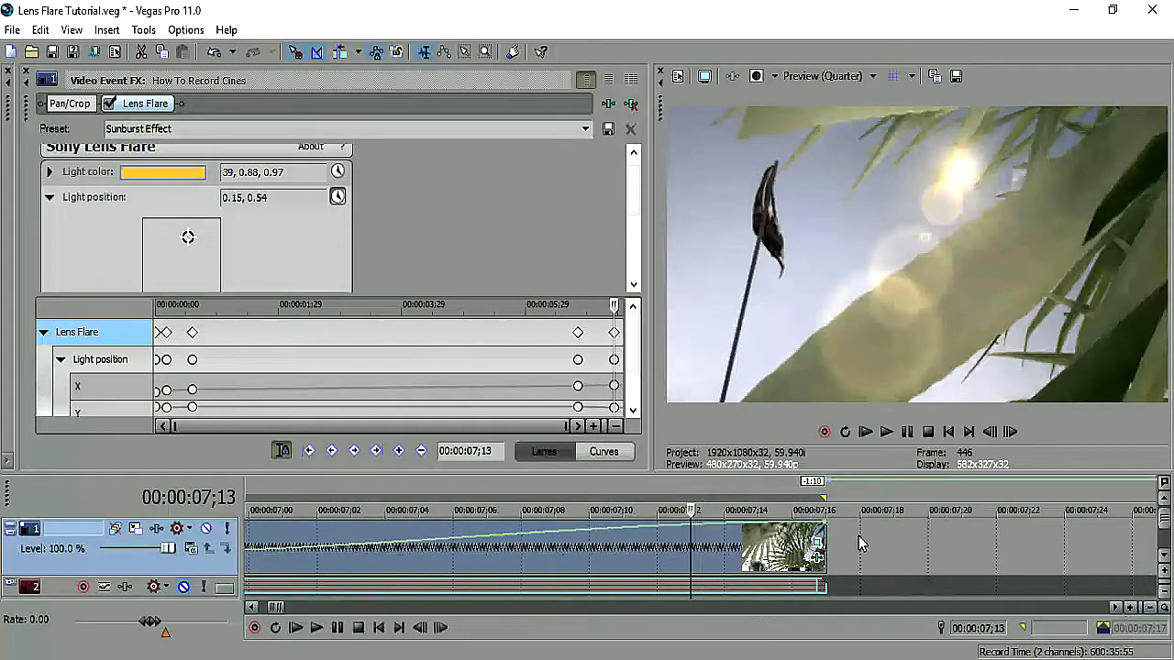
pyautogui.click(440, 628)
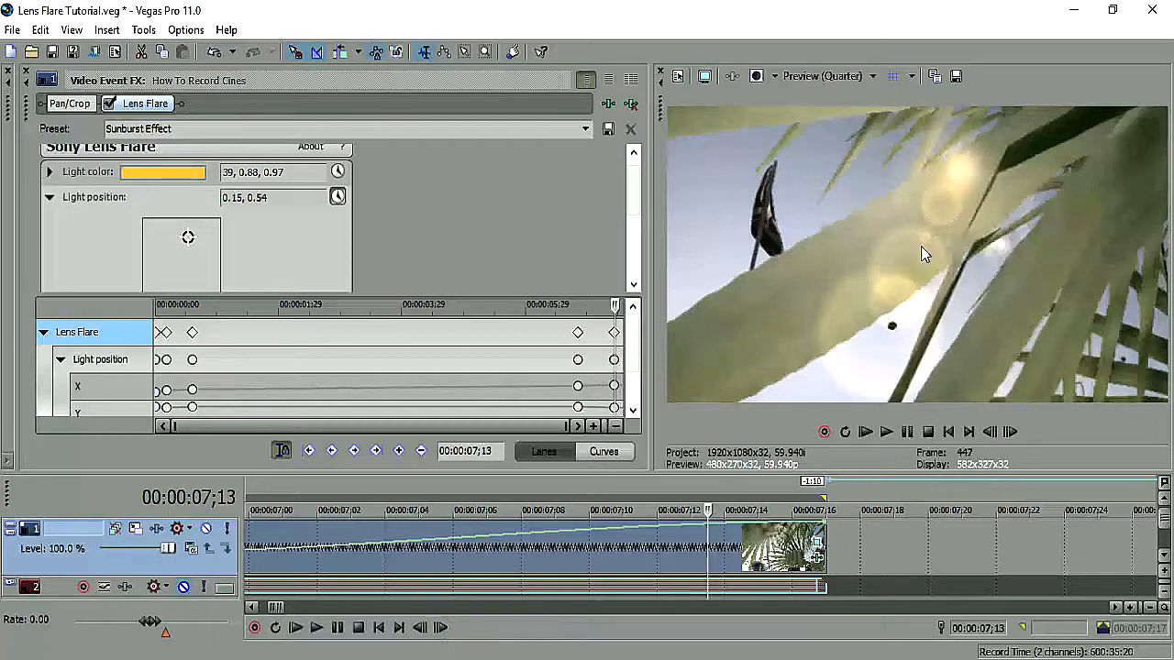
pyautogui.moveTo(636, 195); pyautogui.dragTo(639, 245)
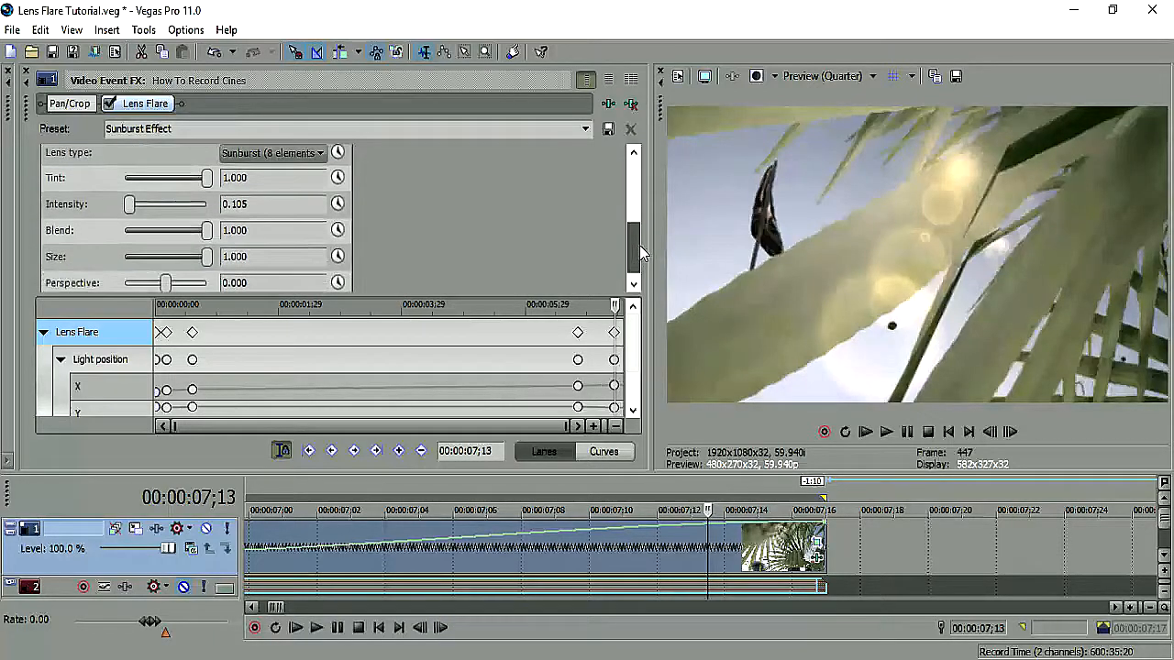
pyautogui.click(420, 631)
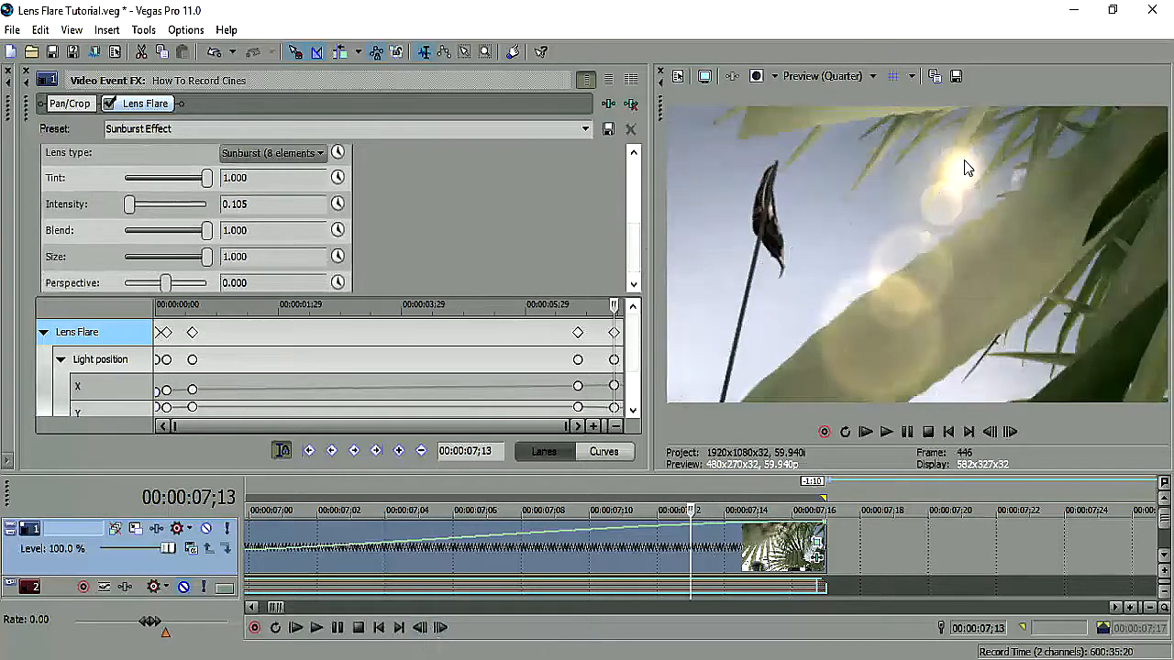
pyautogui.click(338, 205)
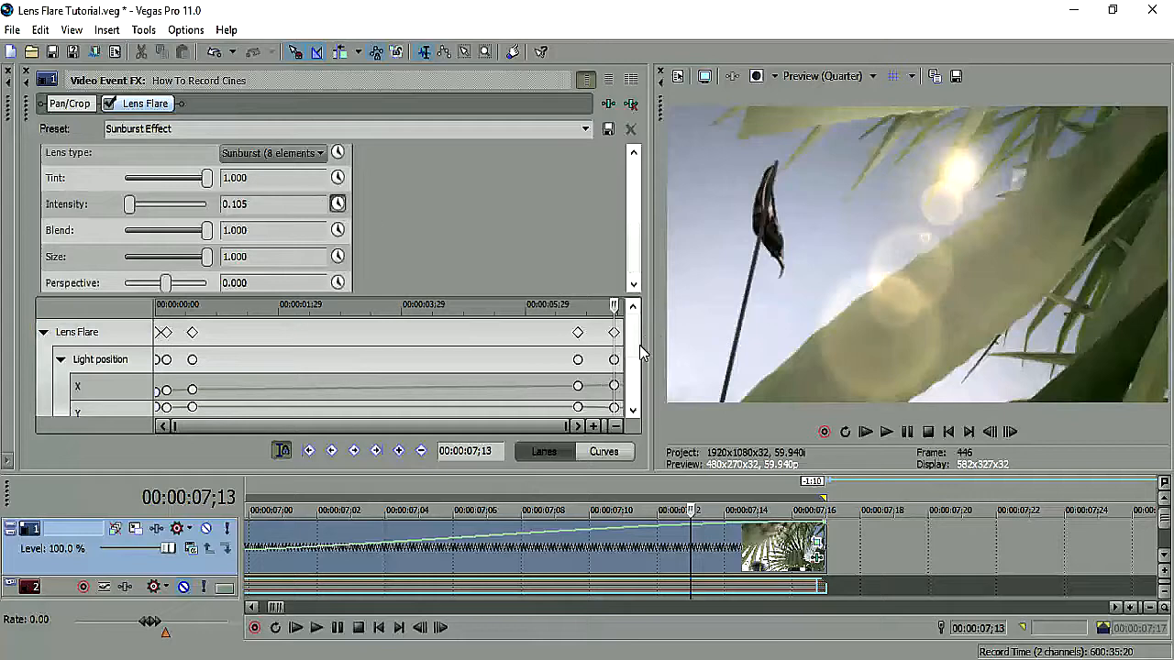
pyautogui.moveTo(636, 348); pyautogui.dragTo(636, 398)
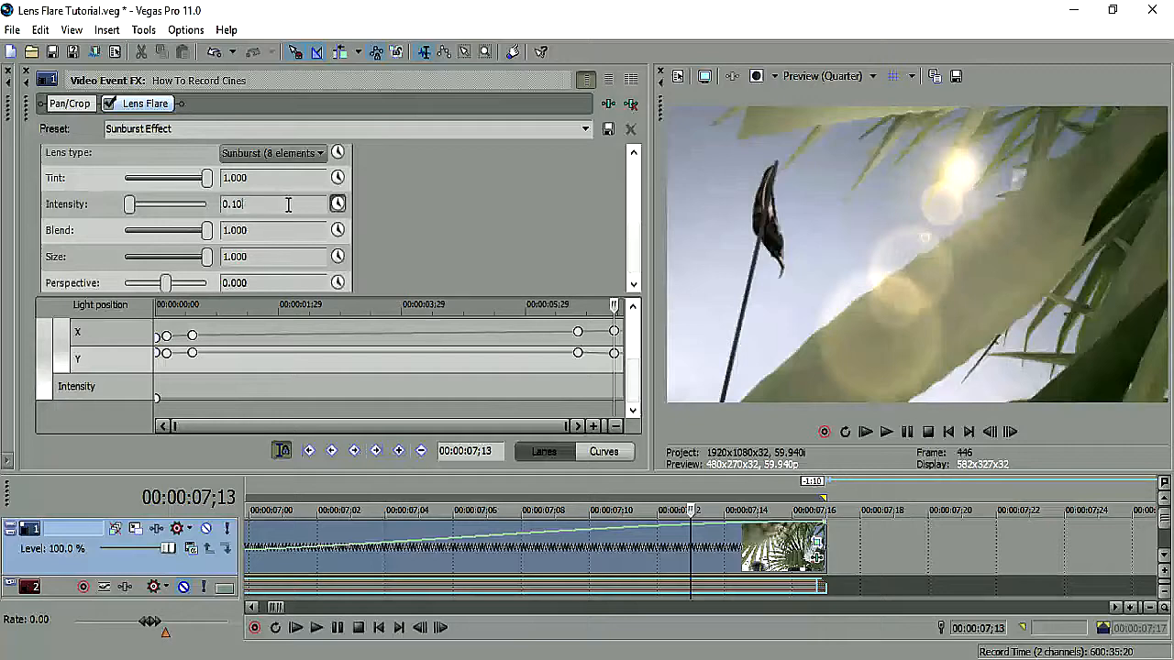
pyautogui.press('Return')
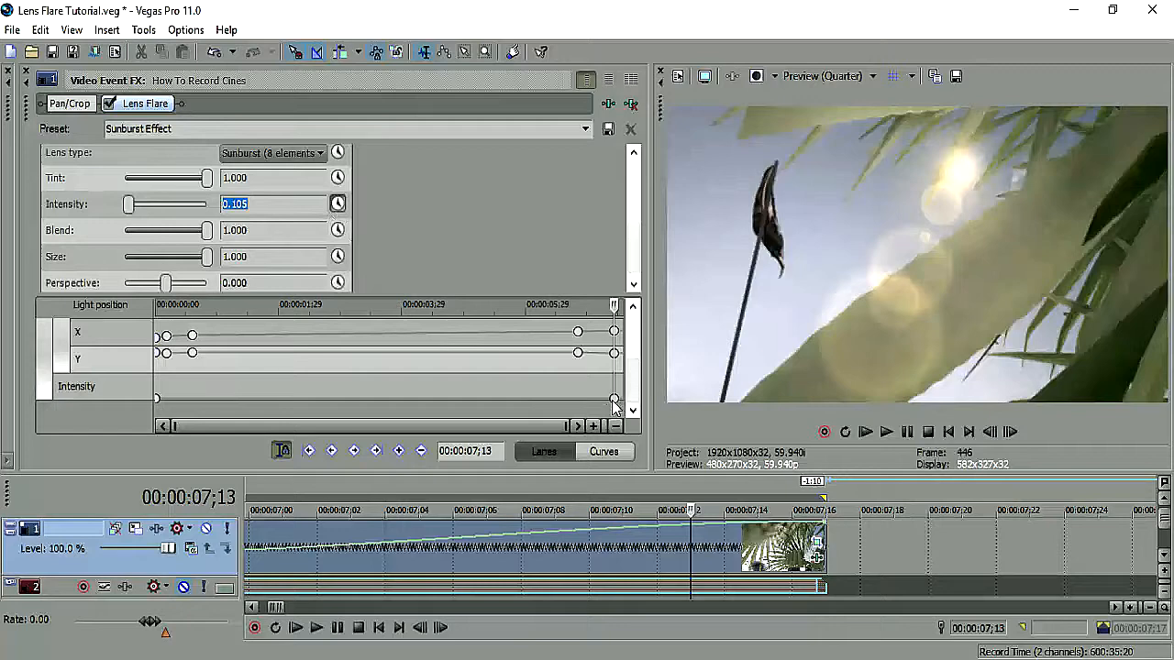
pyautogui.click(440, 627)
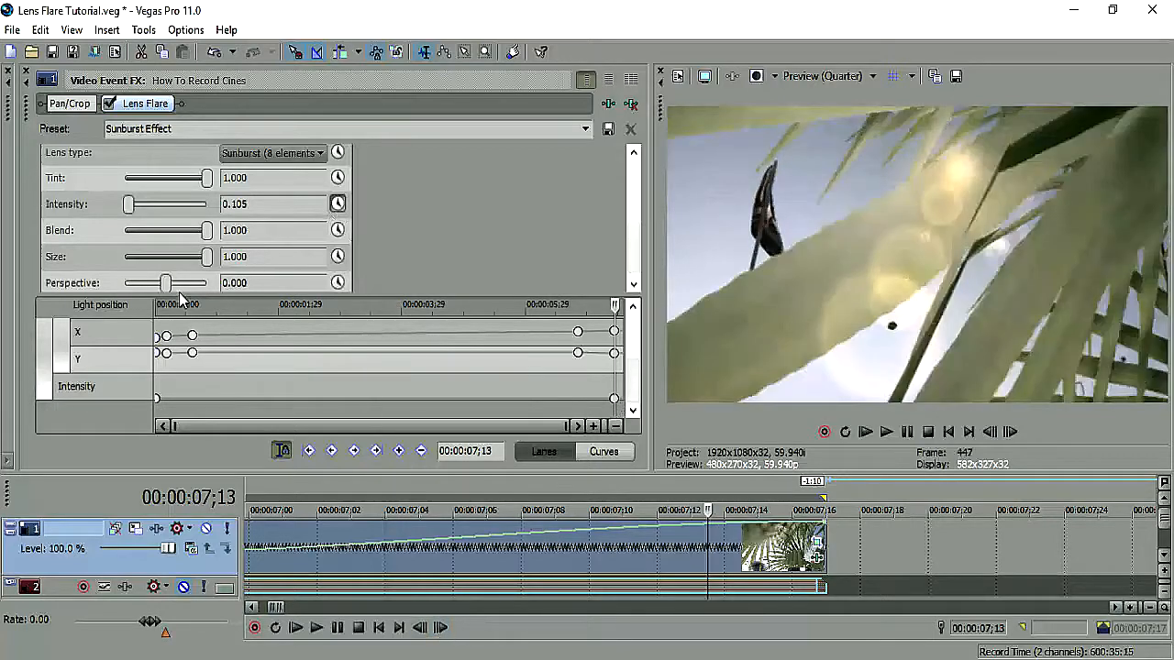
pyautogui.moveTo(129, 204); pyautogui.dragTo(121, 204)
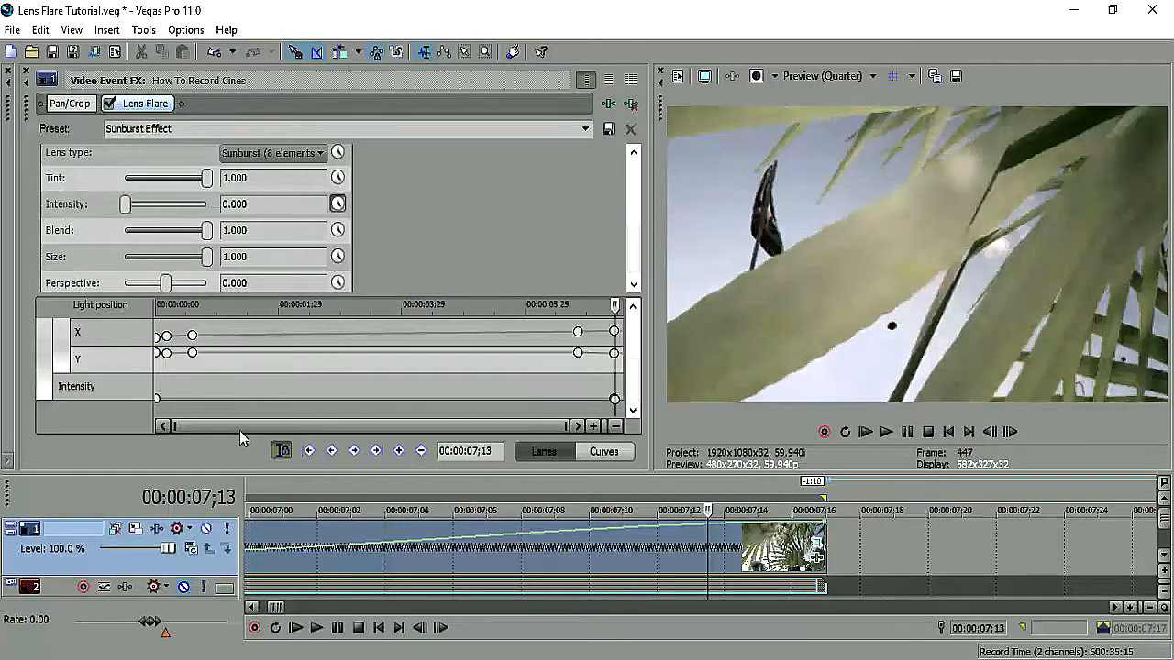
# Step back and forth through the frames near the clip's end to check how the flare disappears behind the leaves
pyautogui.click(440, 629)
pyautogui.click(730, 552)
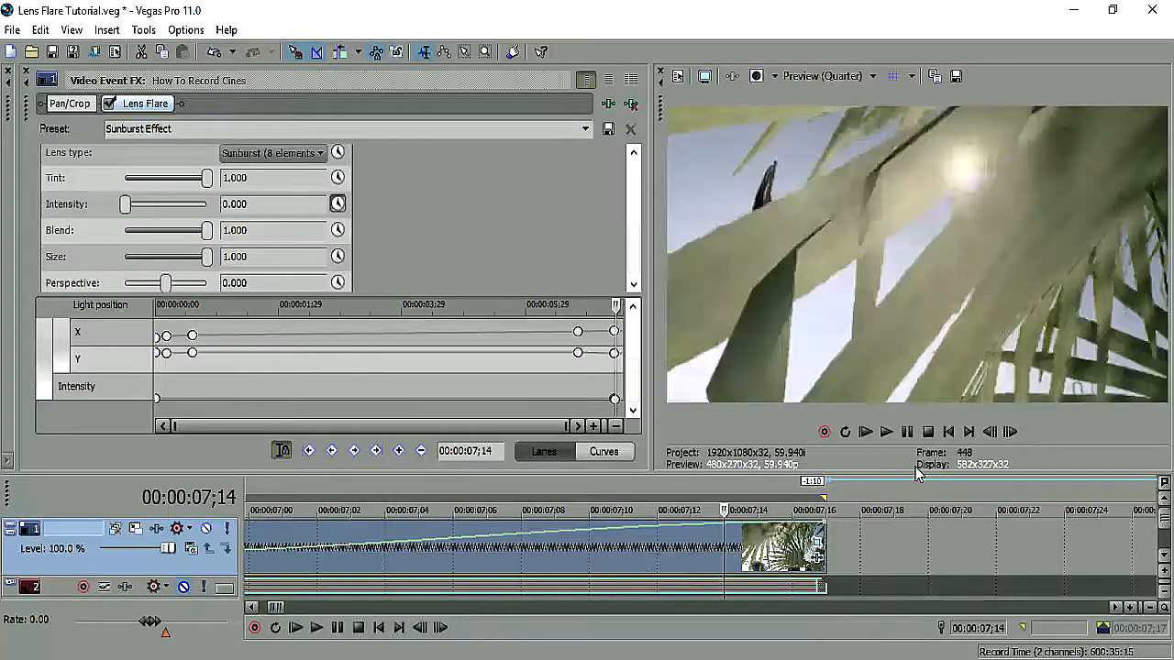
pyautogui.click(991, 432)
pyautogui.click(990, 431)
pyautogui.click(990, 431)
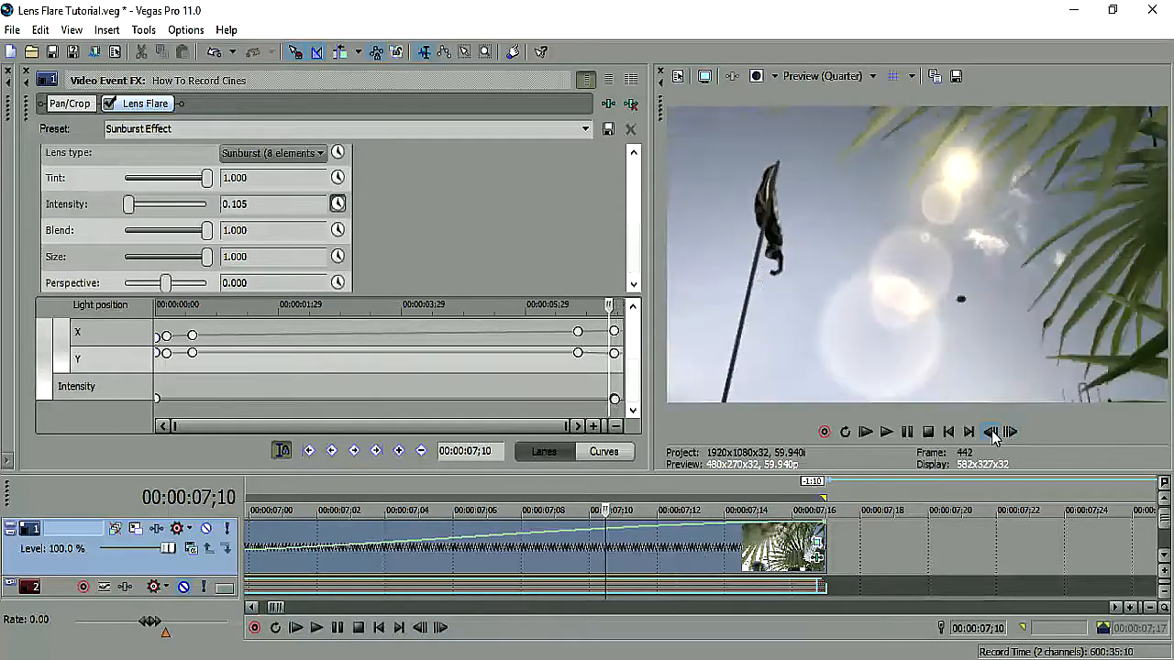
pyautogui.click(990, 431)
pyautogui.click(991, 432)
pyautogui.click(1011, 432)
pyautogui.click(1010, 432)
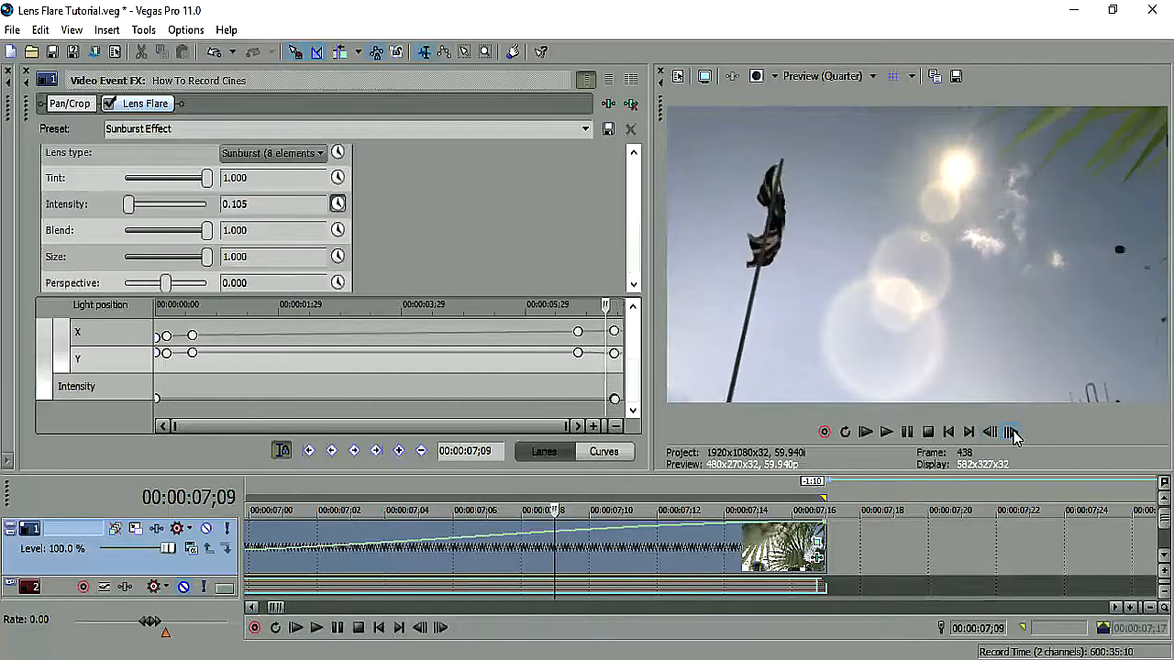
pyautogui.click(1011, 432)
pyautogui.click(1011, 432)
pyautogui.click(1010, 431)
pyautogui.click(1011, 432)
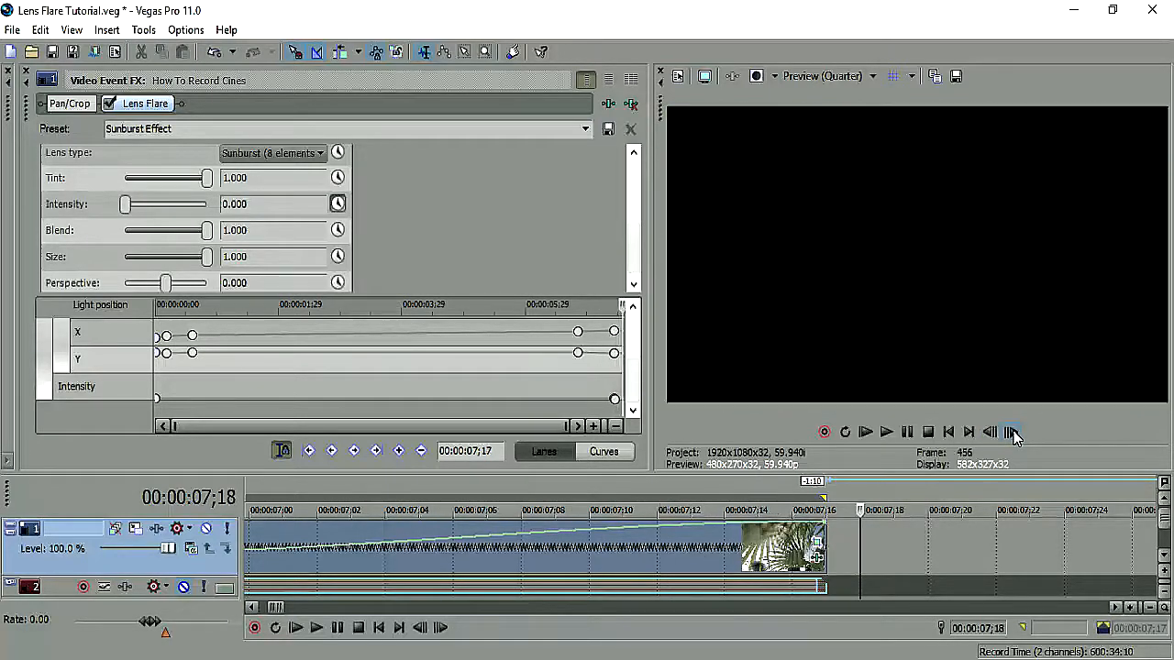
pyautogui.click(777, 537)
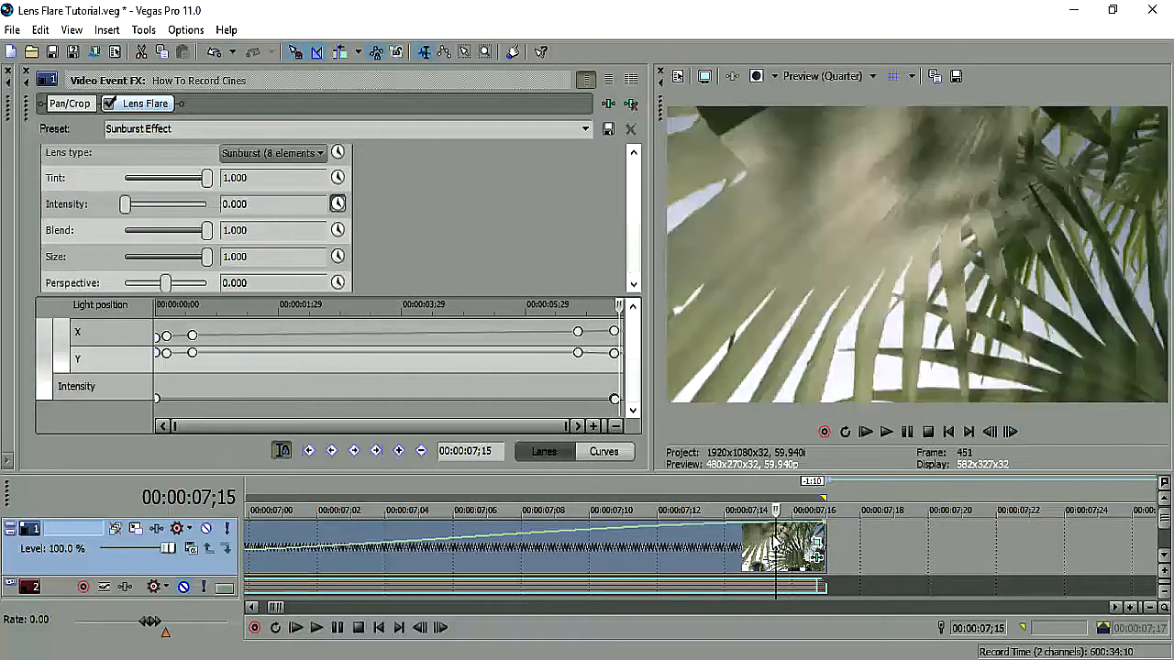
# Review the whole clip from its start to about 00:00:02;29 to find where the flag begins to cover the sun
pyautogui.doubleClick(273, 607)
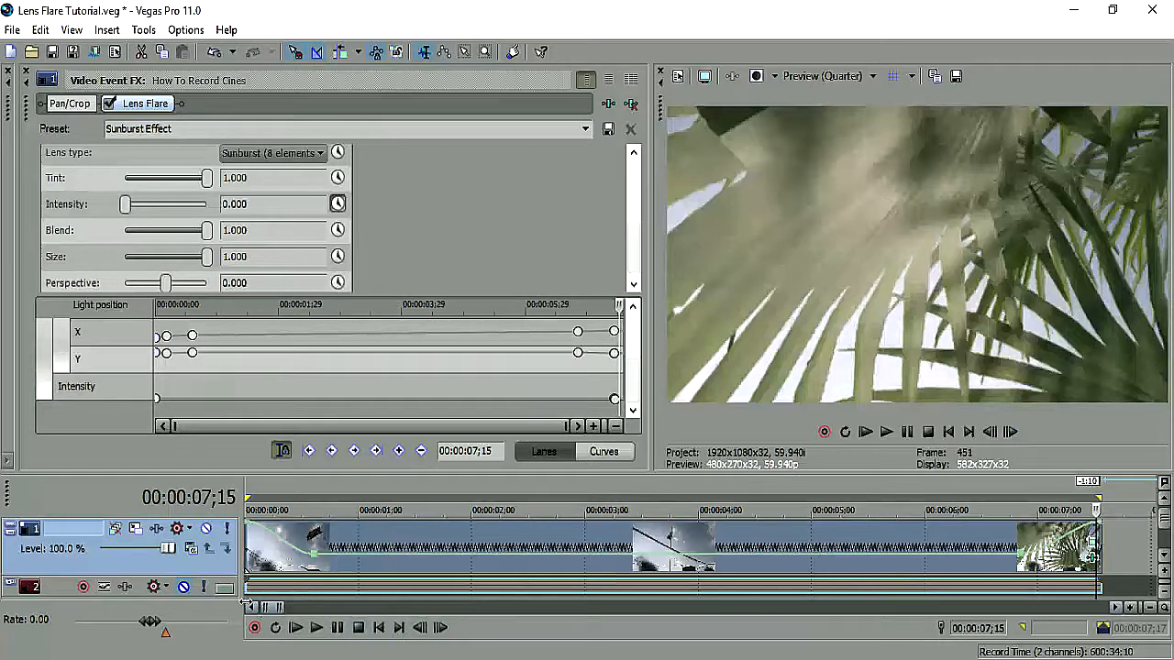
pyautogui.click(254, 555)
pyautogui.click(248, 554)
pyautogui.click(439, 629)
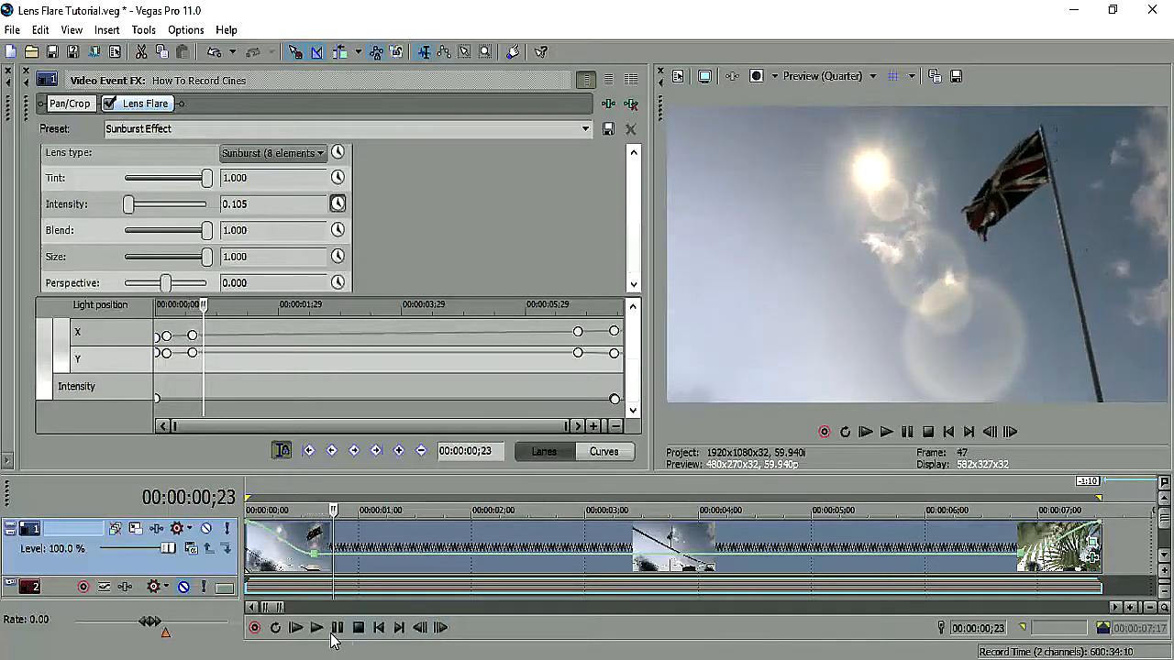
pyautogui.click(539, 580)
pyautogui.click(548, 571)
pyautogui.click(560, 571)
pyautogui.click(572, 577)
pyautogui.click(577, 578)
pyautogui.click(583, 580)
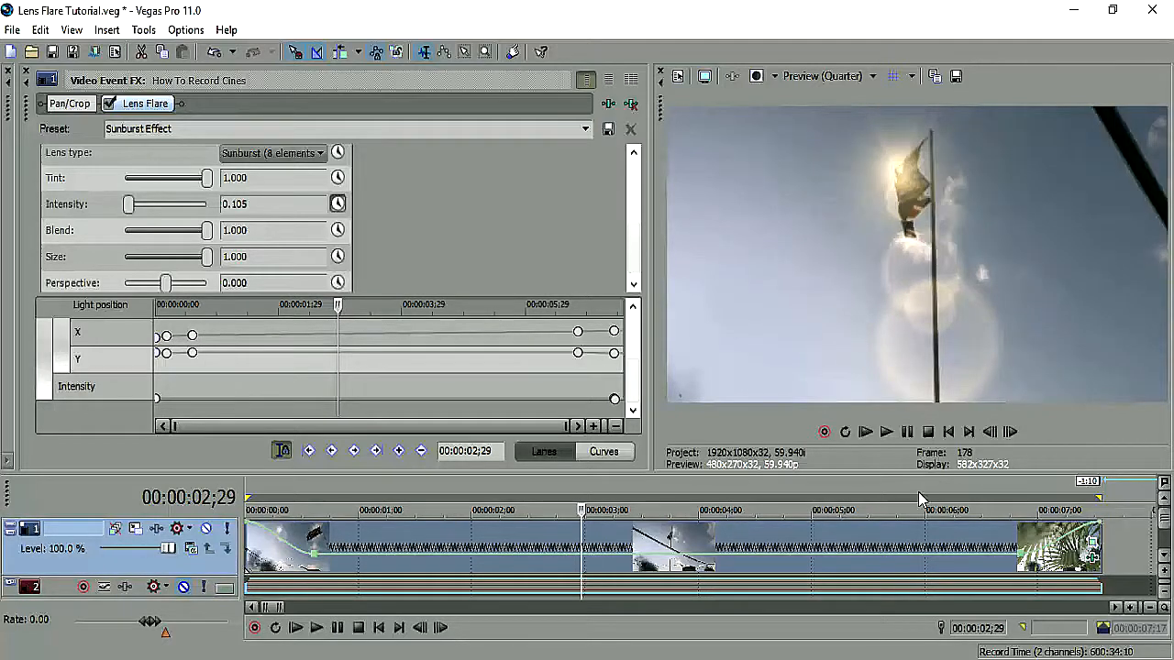
# Find the last frame where the flag covers the sun and place a marker there at 00:00:03;14 (frame 209)
pyautogui.click(1012, 432)
pyautogui.click(1011, 431)
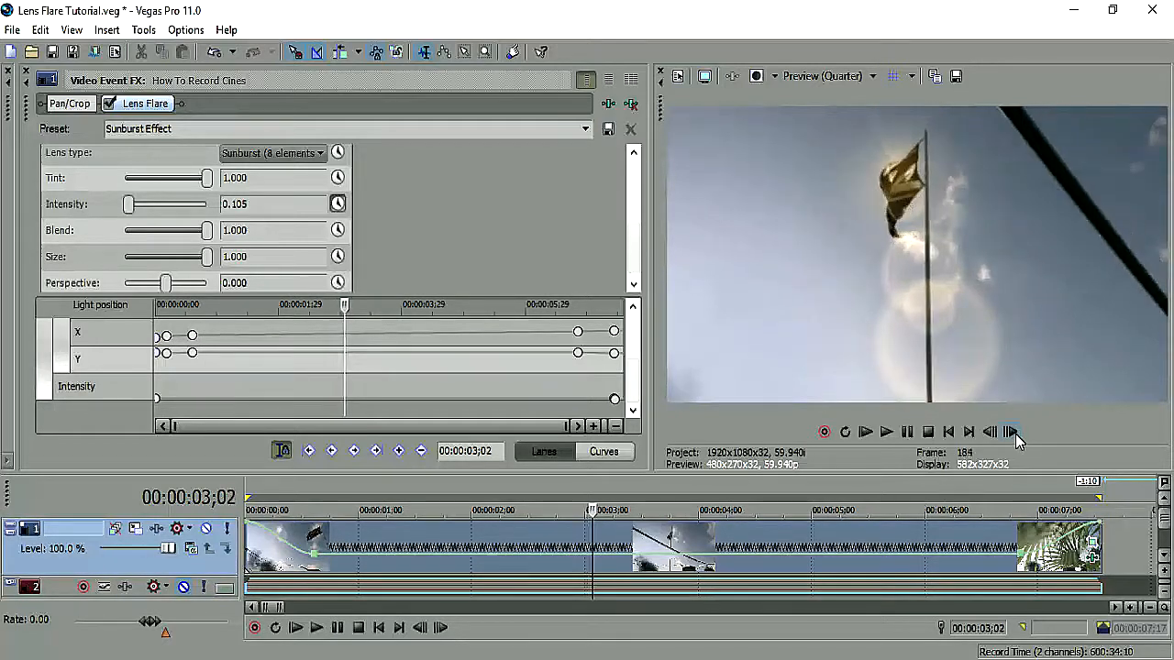
pyautogui.click(1011, 432)
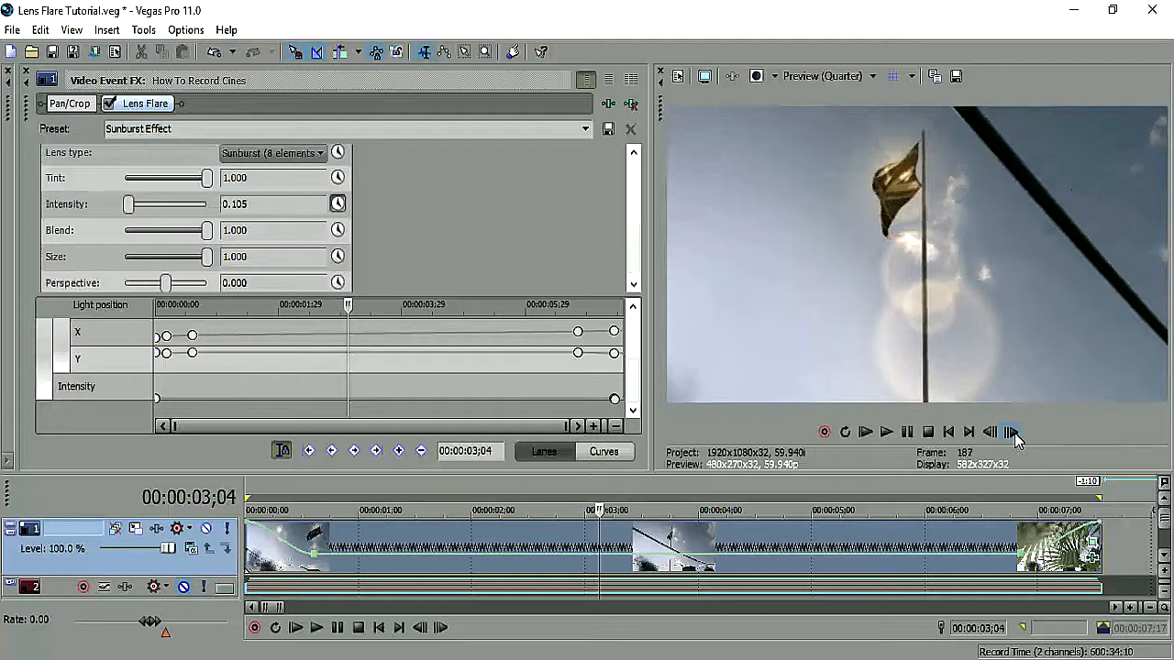
pyautogui.click(1011, 432)
pyautogui.click(1011, 431)
pyautogui.click(1011, 432)
pyautogui.click(1012, 432)
pyautogui.click(1014, 436)
pyautogui.click(1014, 436)
pyautogui.click(1014, 436)
pyautogui.click(989, 431)
pyautogui.click(989, 432)
pyautogui.click(989, 432)
pyautogui.click(990, 432)
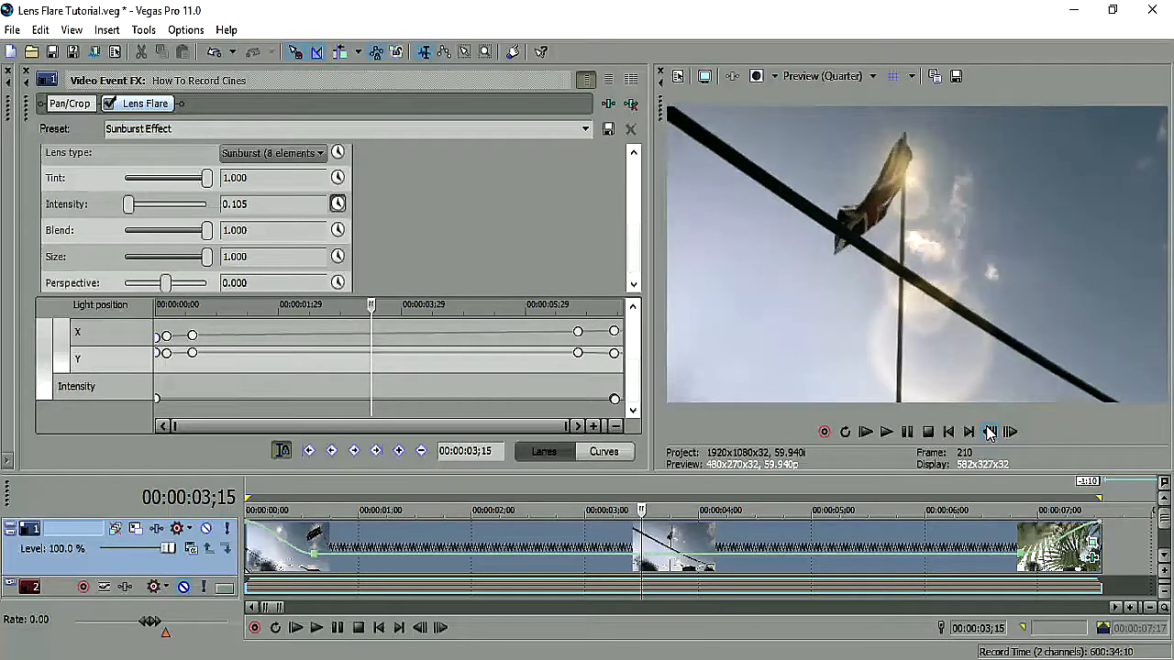
pyautogui.click(989, 432)
pyautogui.click(1010, 432)
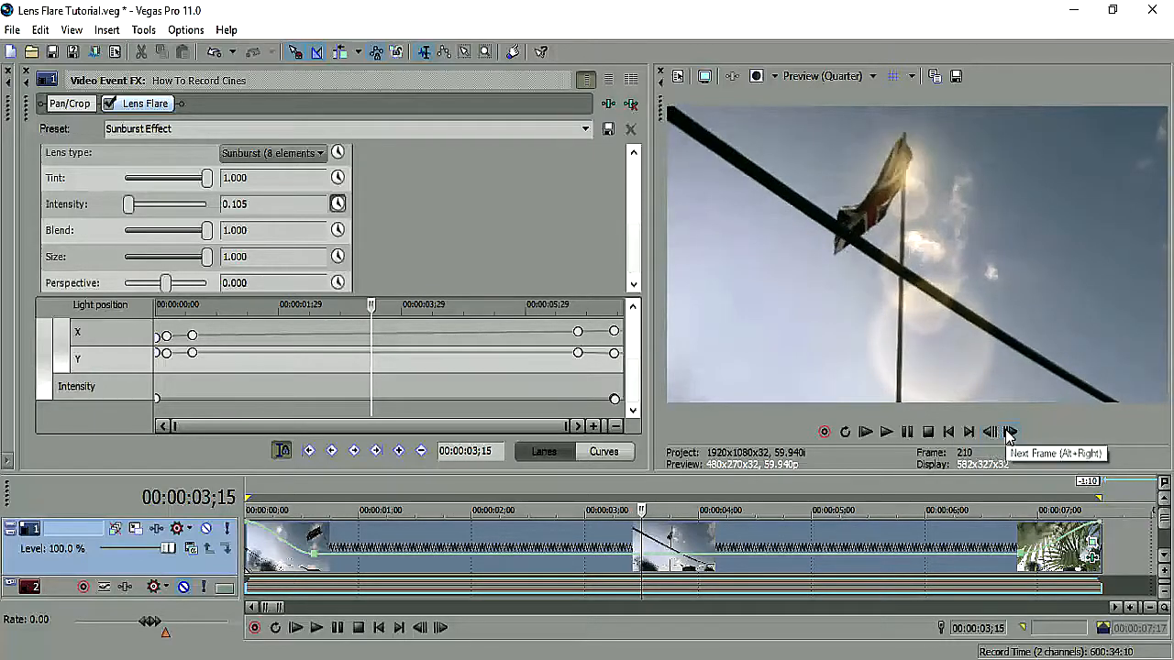
pyautogui.click(994, 434)
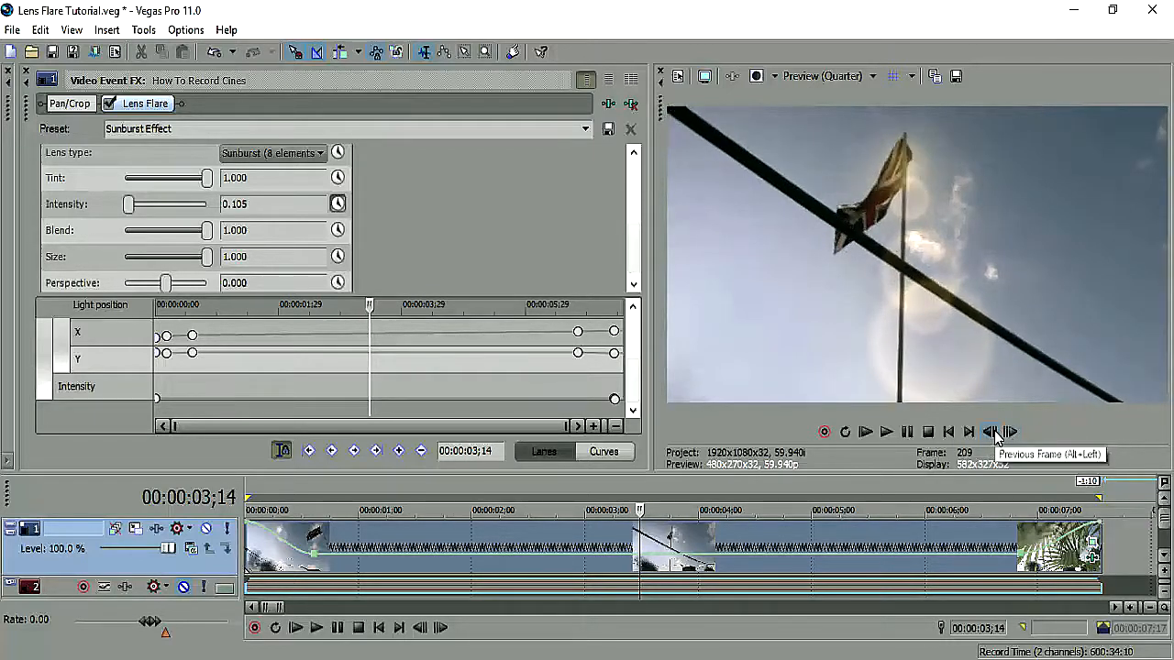
# Find the frame where the flag starts covering the sun and place a second marker there at frame 179
pyautogui.click(994, 434)
pyautogui.click(994, 434)
pyautogui.click(994, 434)
pyautogui.click(994, 434)
pyautogui.click(994, 435)
pyautogui.click(994, 435)
pyautogui.click(1009, 433)
pyautogui.click(1010, 433)
pyautogui.click(1010, 433)
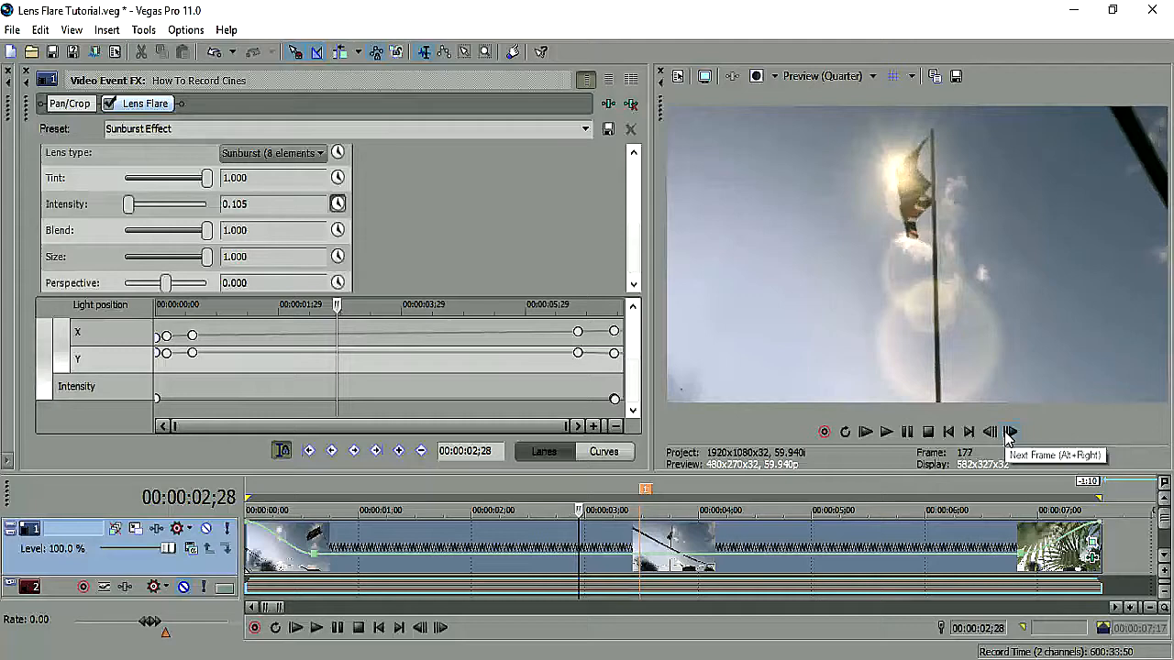
pyautogui.click(1009, 433)
pyautogui.click(1010, 433)
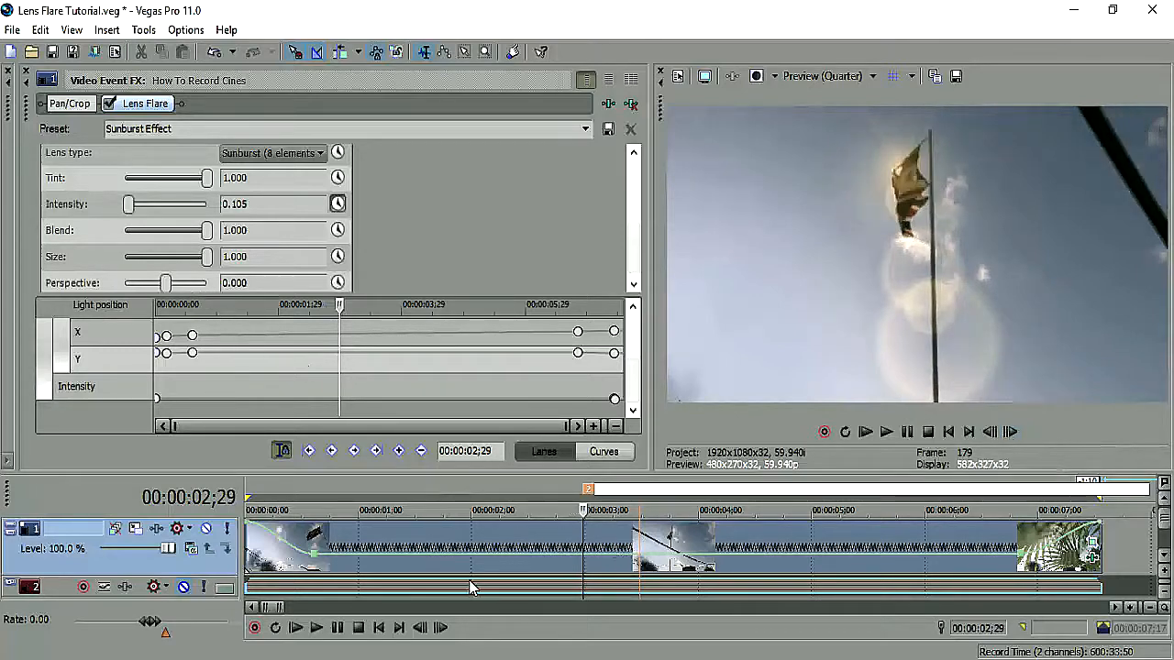
# Add Intensity keyframes of 0.105 just outside the two markers, at 00:00:02;29 (frame 178) and 00:00:03;15 (frame 210)
pyautogui.click(419, 627)
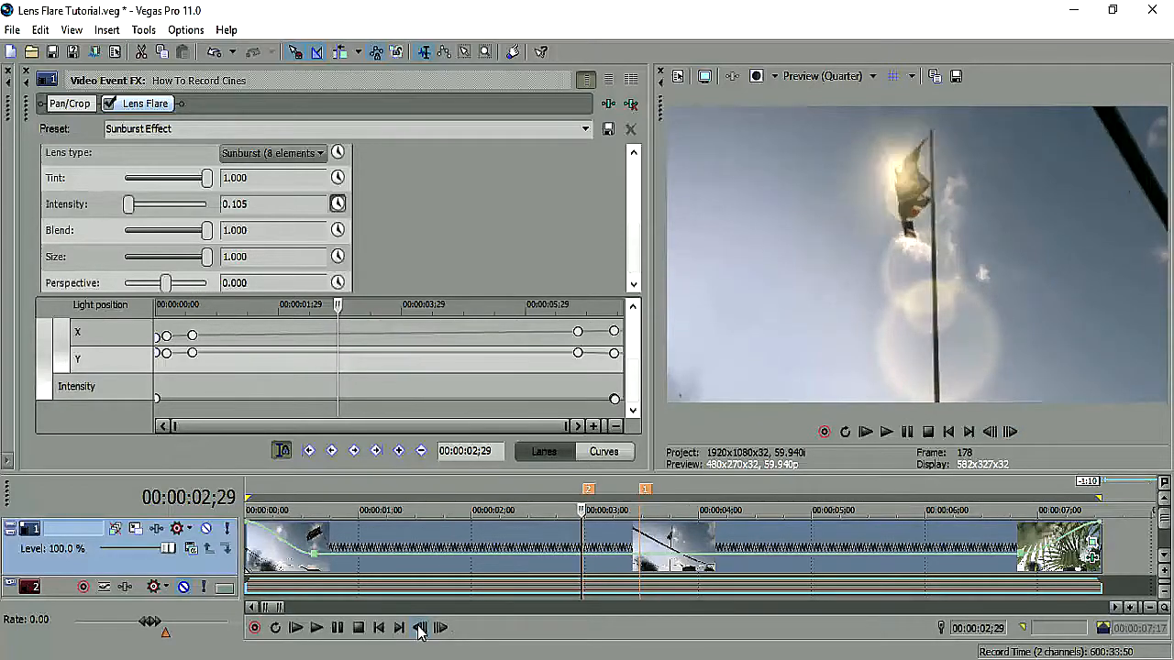
pyautogui.doubleClick(253, 209)
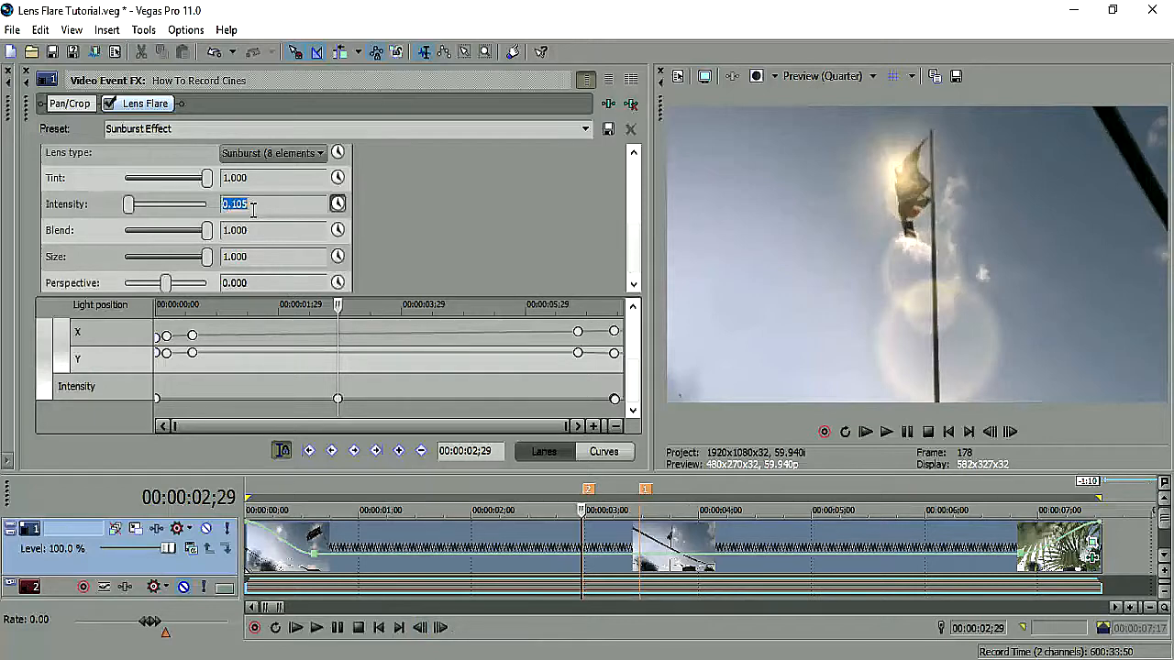
pyautogui.click(645, 541)
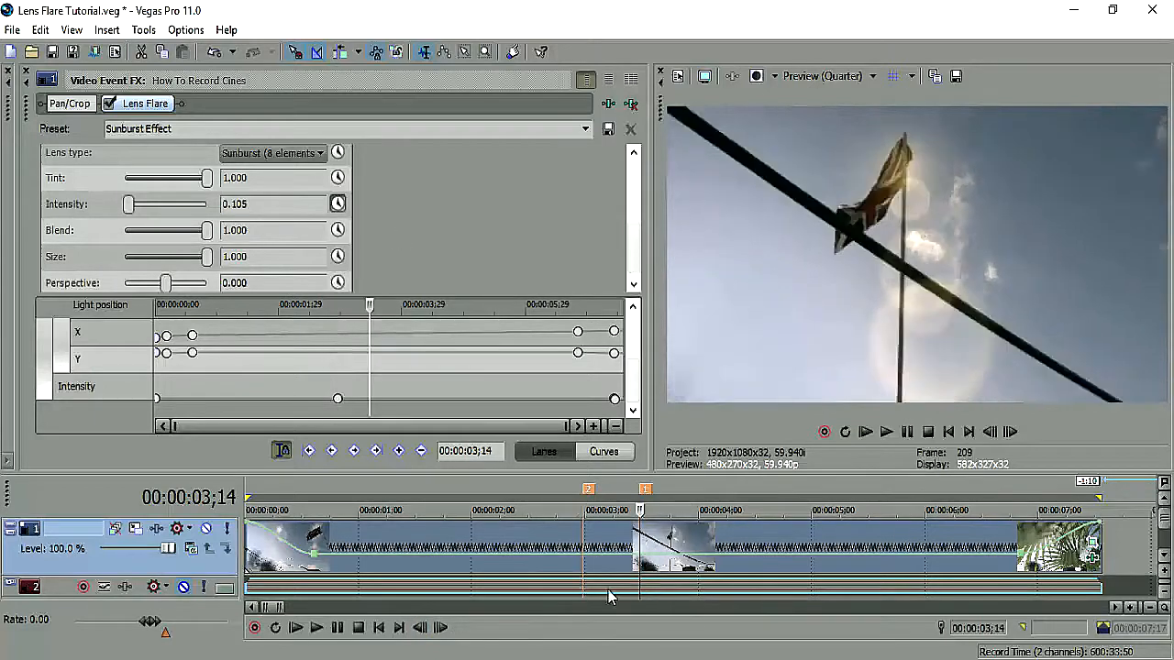
pyautogui.click(440, 628)
pyautogui.doubleClick(256, 210)
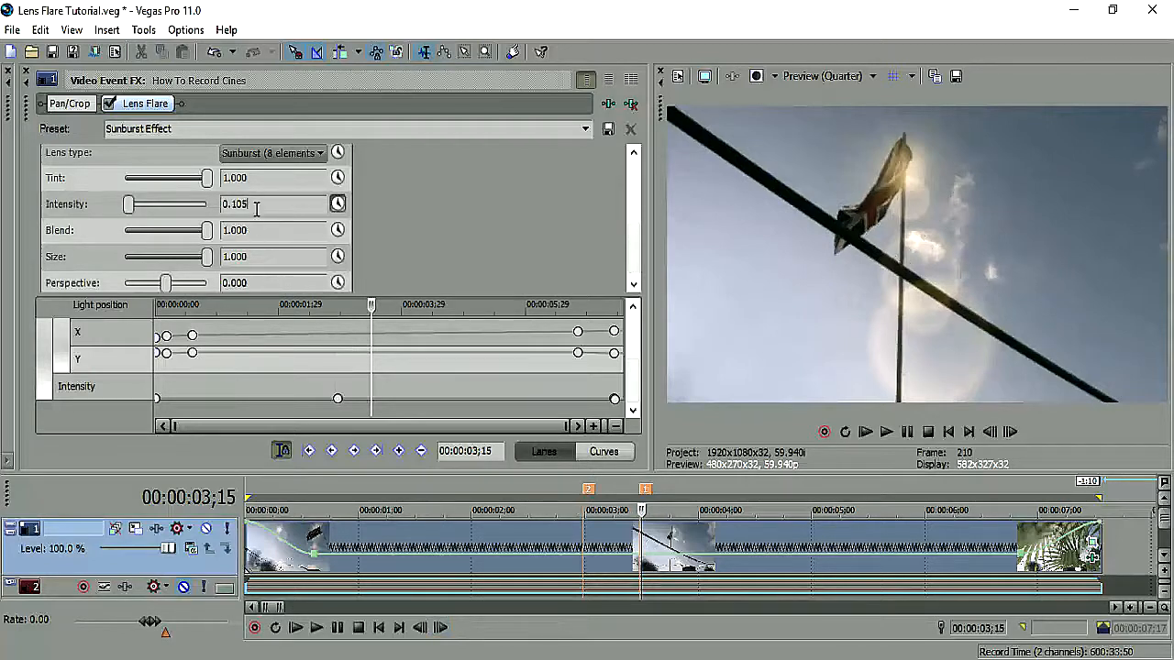
pyautogui.write('4')
pyautogui.press('Return')
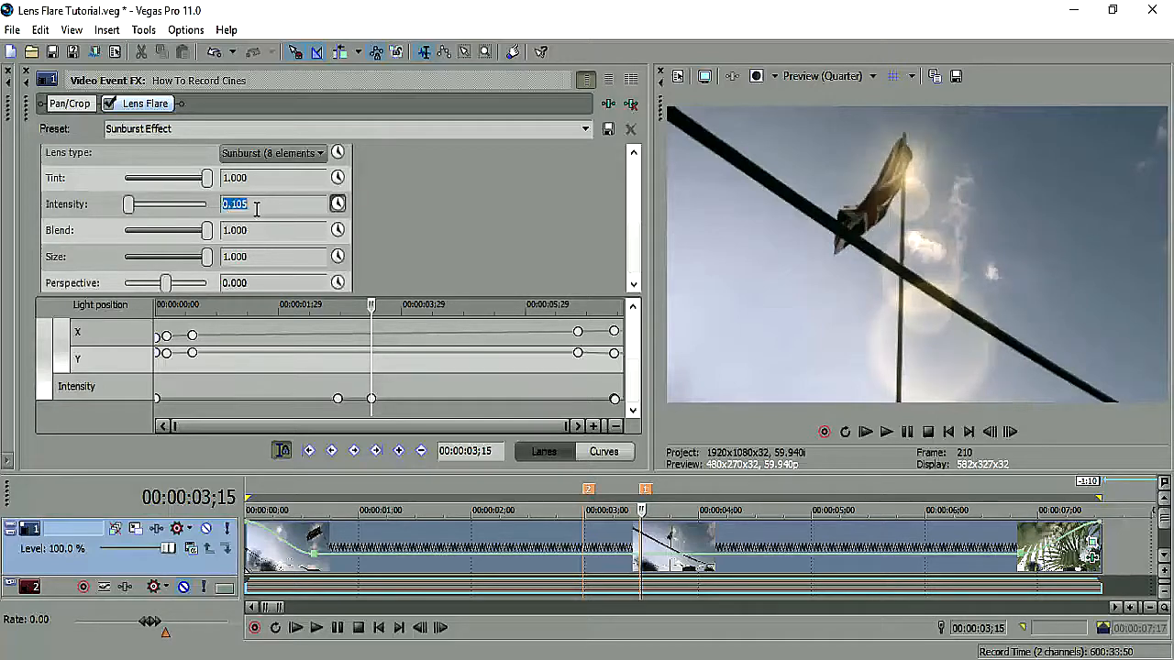
# Set the flare's Intensity to 0.000 at 00:00:03;14 (frame 209) and at 00:00:03;00 (frame 180) while the flag hides the sun
pyautogui.click(988, 432)
pyautogui.moveTo(126, 210); pyautogui.dragTo(125, 210)
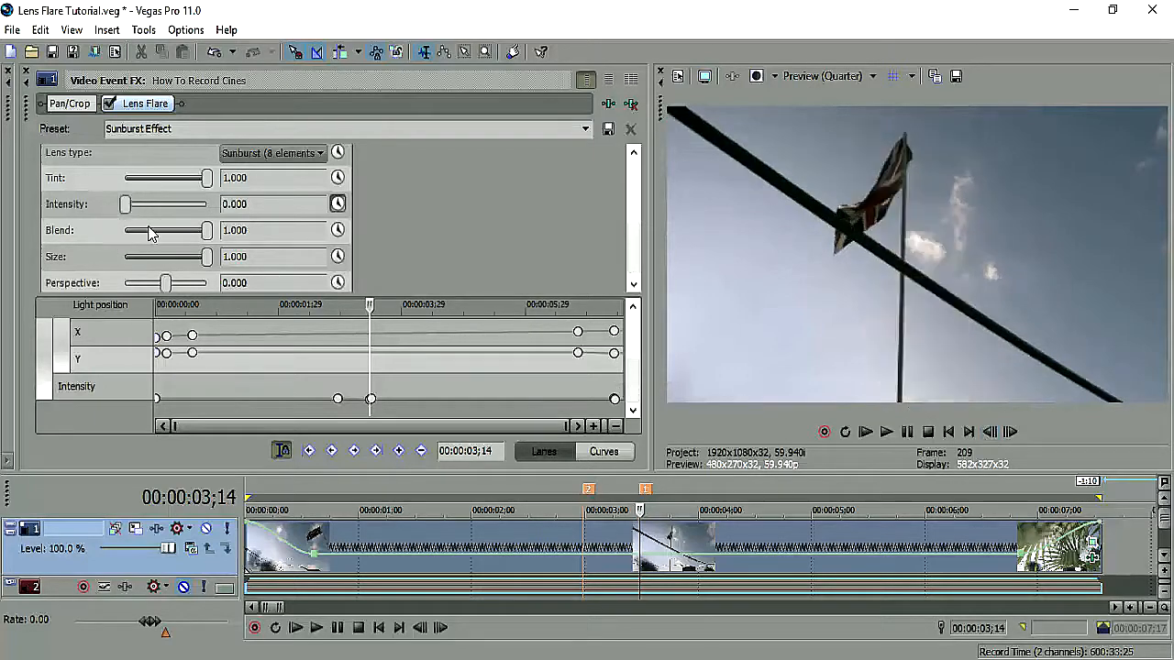
pyautogui.click(582, 548)
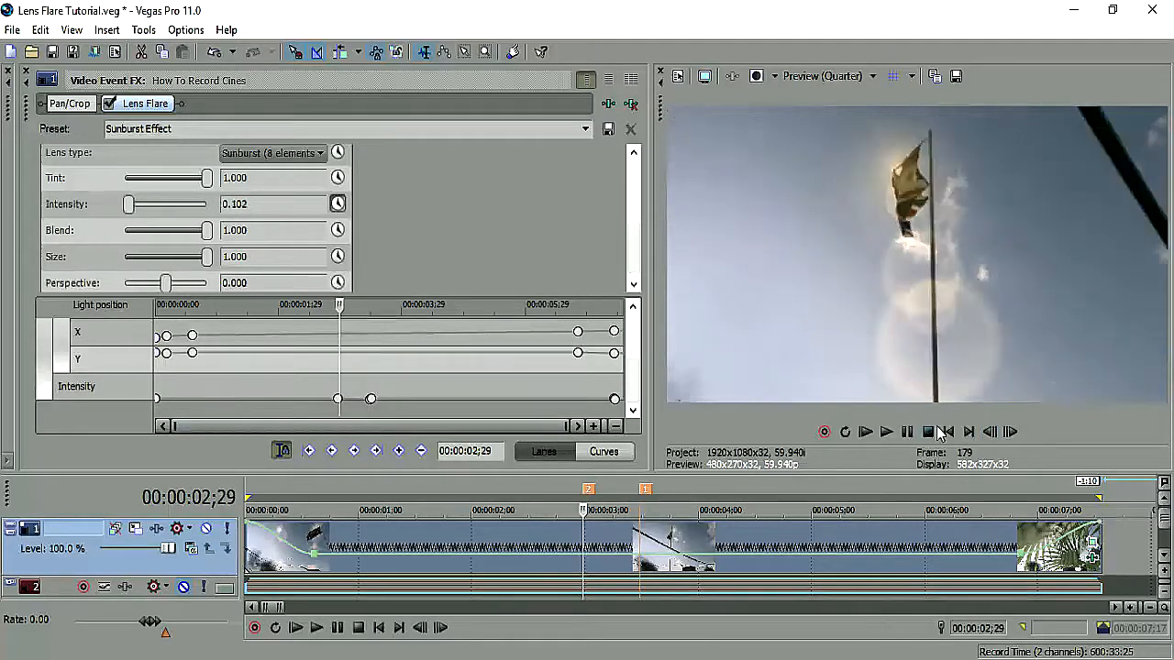
pyautogui.click(1010, 432)
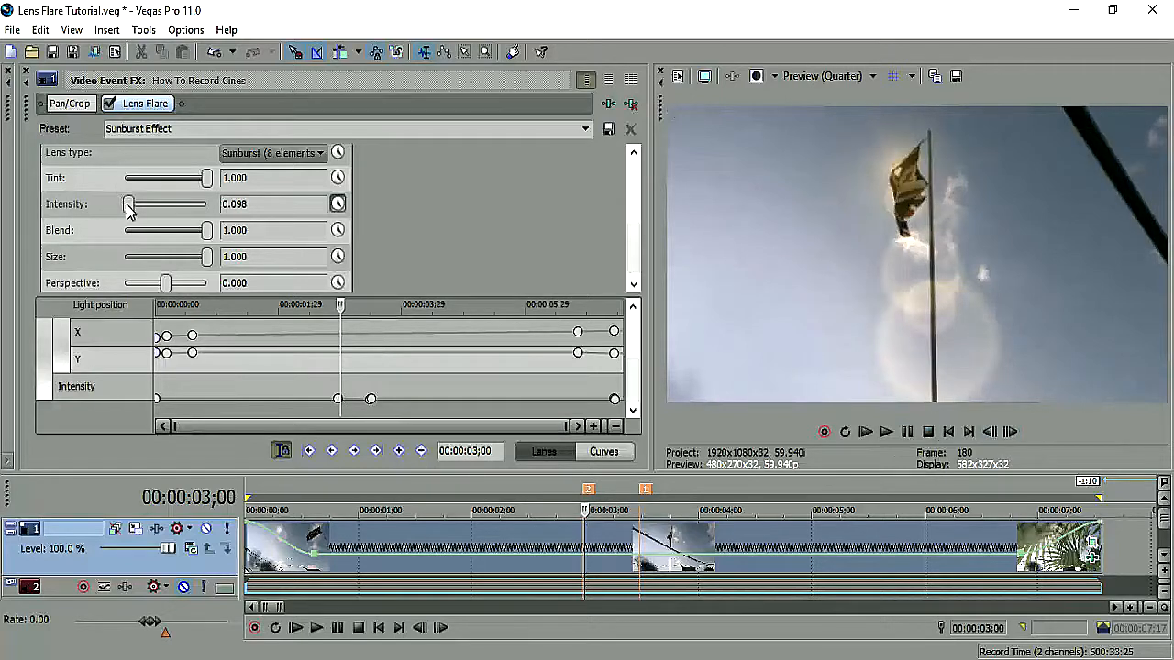
pyautogui.moveTo(128, 210); pyautogui.dragTo(86, 208)
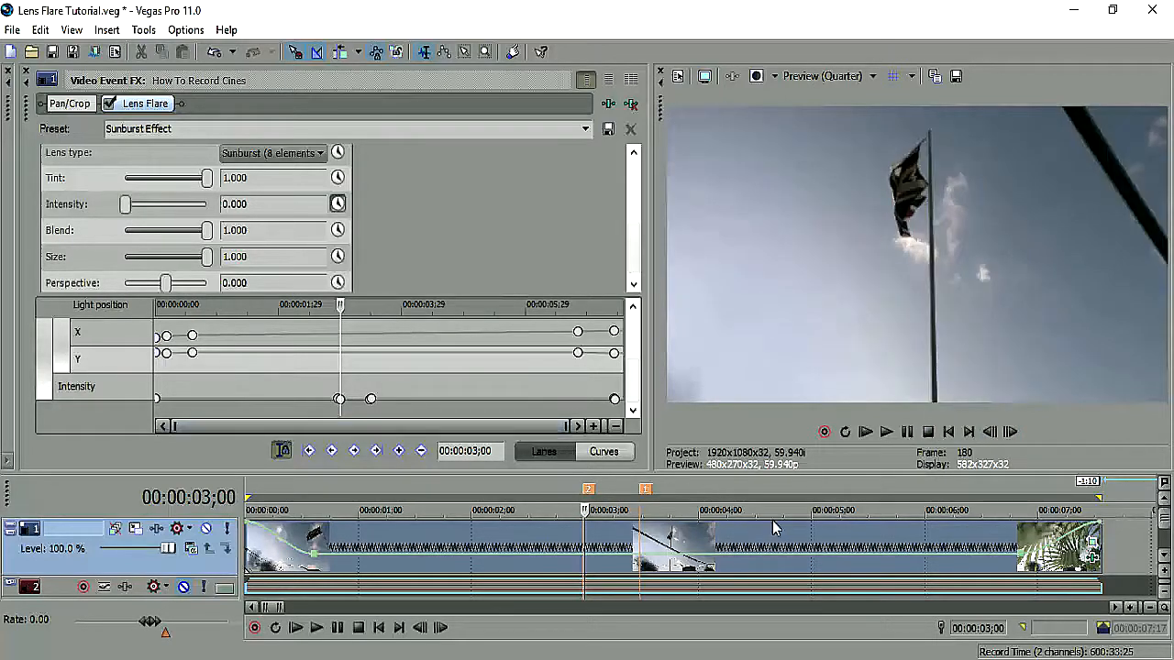
# Step forward from 00:00:03;00 to 00:00:04;02 to check the flare while the flag passes the sun
pyautogui.click(1009, 432)
pyautogui.click(1012, 437)
pyautogui.click(1011, 437)
pyautogui.click(1011, 436)
pyautogui.click(1011, 437)
pyautogui.click(1010, 438)
pyautogui.click(1011, 437)
pyautogui.click(1010, 437)
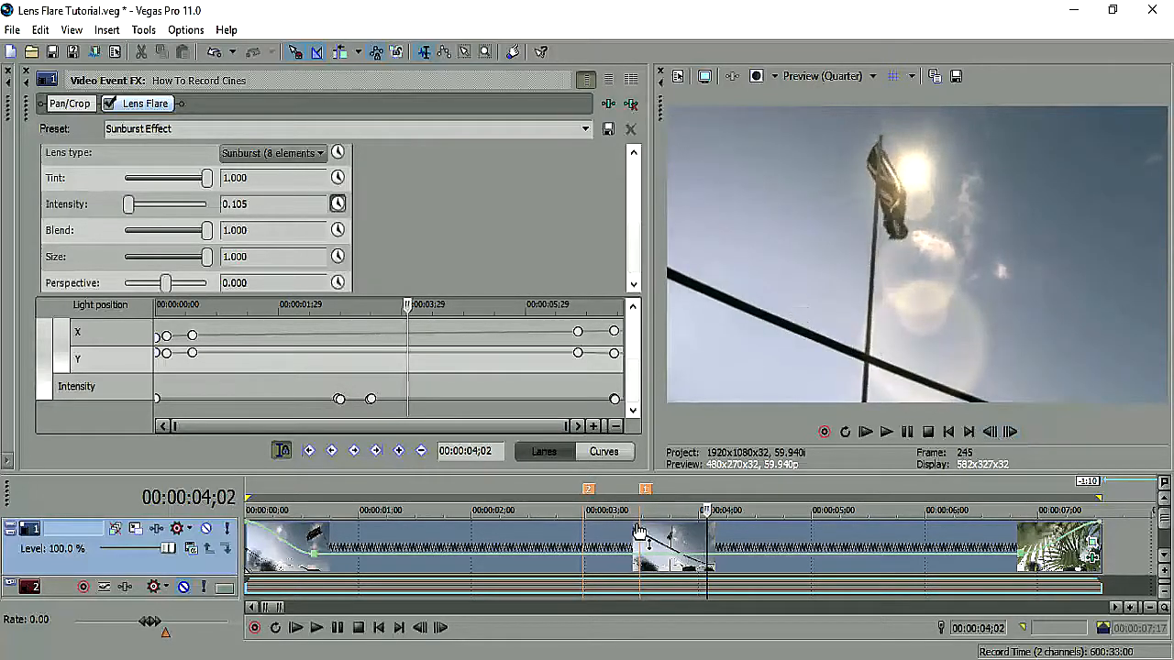
# Return to just before the second marker and step through to 00:00:04;00 to examine the flare switching off and on
pyautogui.click(569, 539)
pyautogui.click(1009, 433)
pyautogui.click(1009, 433)
pyautogui.click(1009, 433)
pyautogui.click(1009, 432)
pyautogui.click(1009, 433)
pyautogui.click(1009, 433)
pyautogui.click(1009, 433)
pyautogui.click(1009, 432)
pyautogui.click(1008, 433)
pyautogui.click(1009, 433)
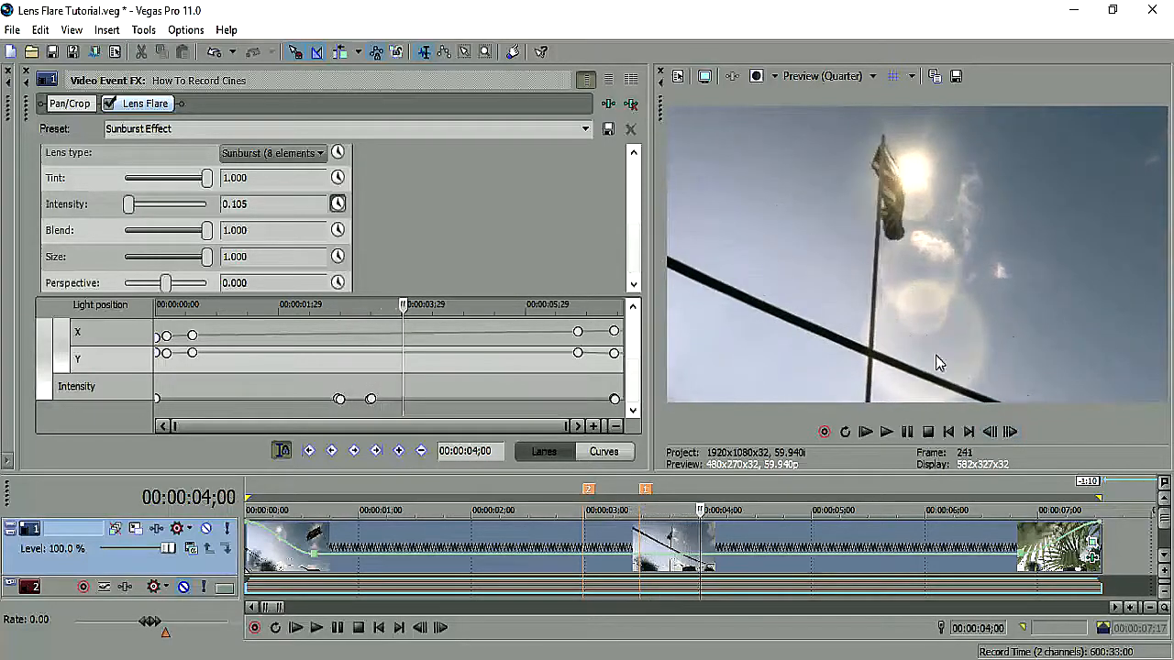
# Play the clip from the start to check the flare throughout, and pause before the first Intensity switch-off near 00:00:02;17
pyautogui.click(254, 555)
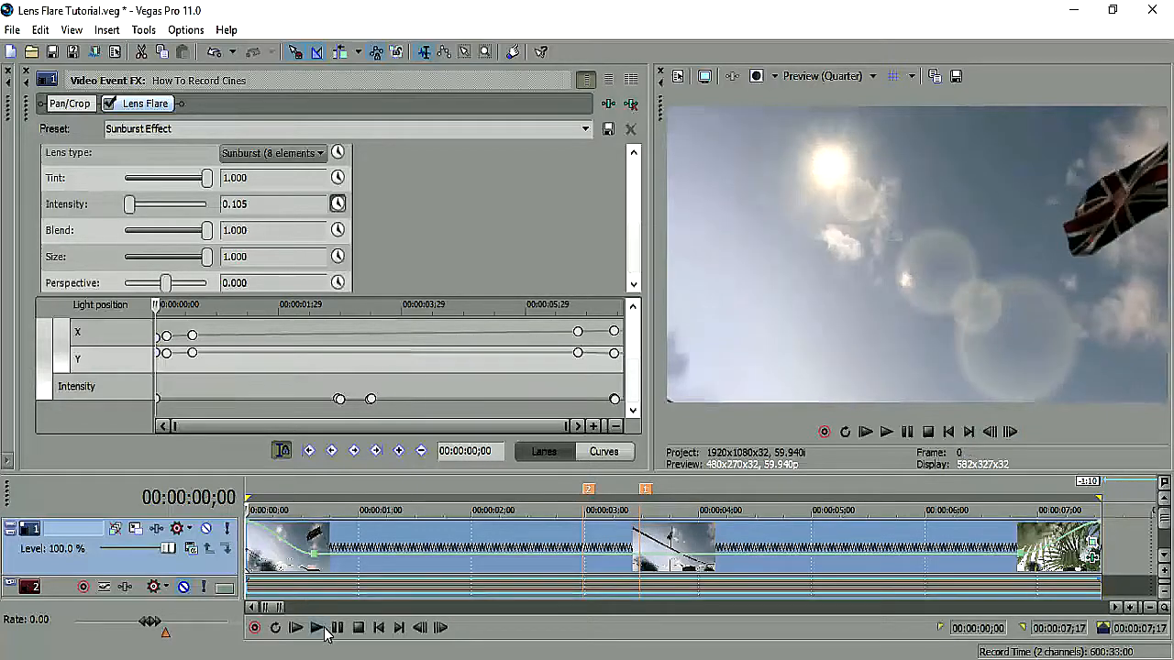
pyautogui.click(317, 628)
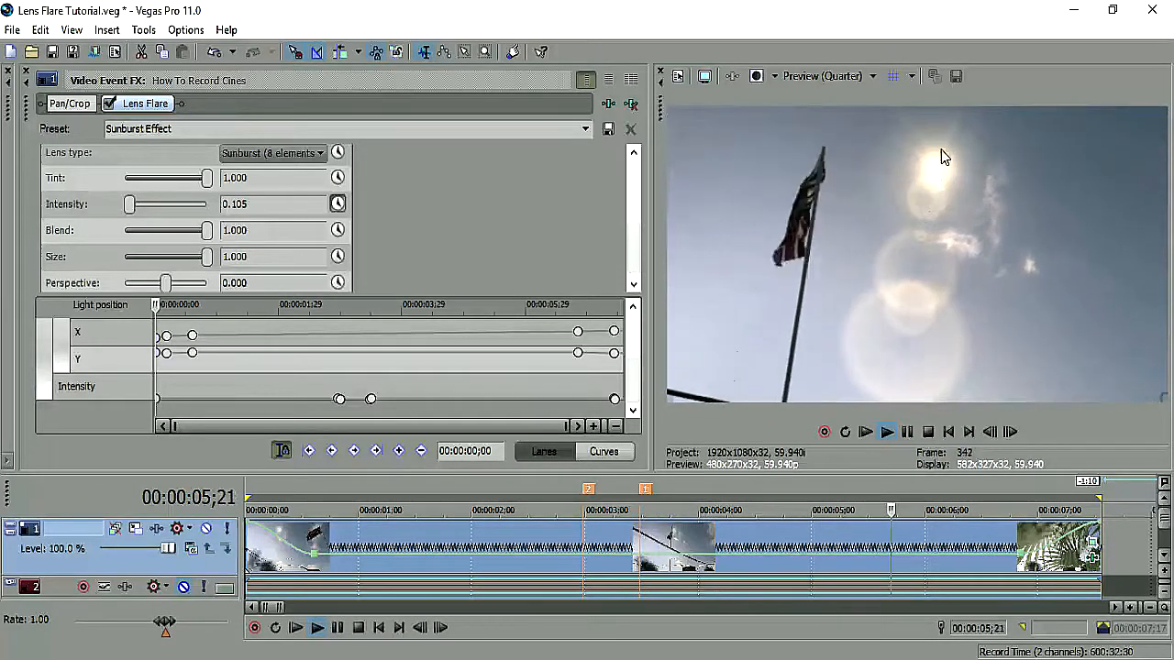
pyautogui.click(338, 629)
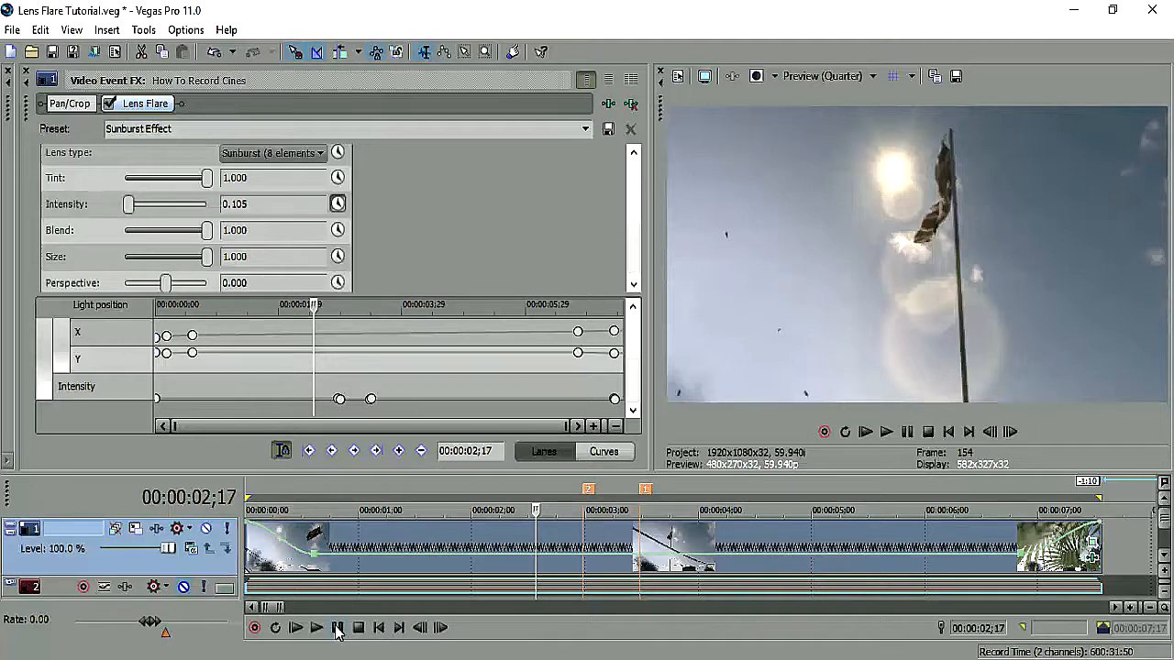
# Go to the flare's Intensity keyframe at 00:00:02;29 and enlarge the keyframe timeline to single-frame detail around it
pyautogui.click(339, 399)
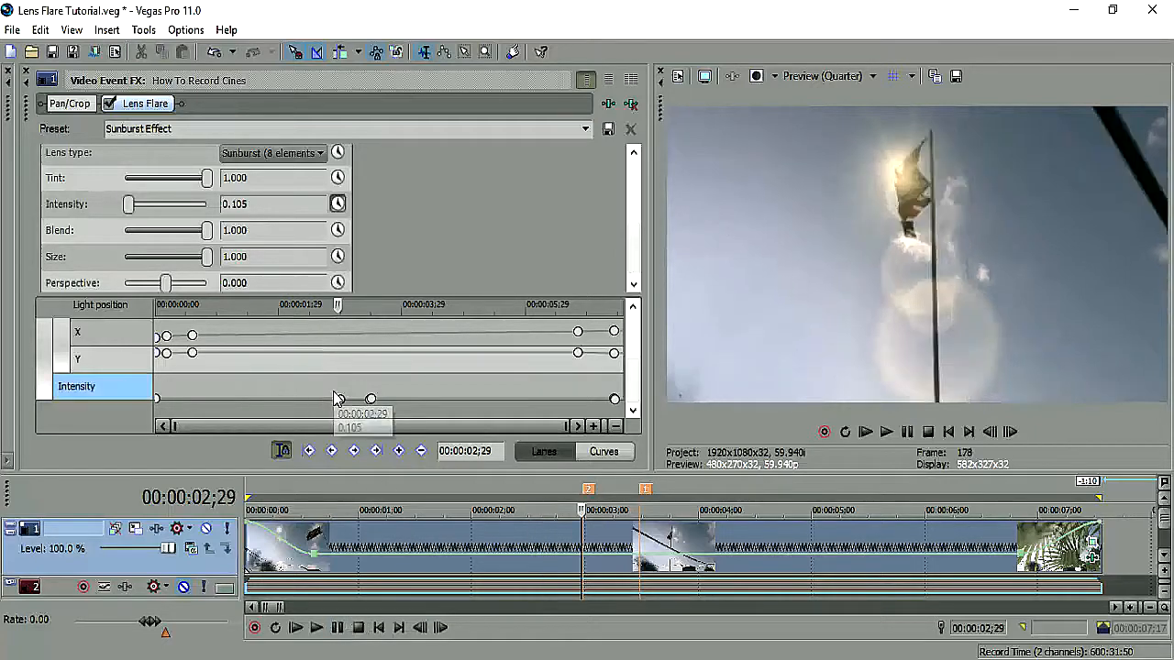
pyautogui.click(593, 426)
pyautogui.click(593, 427)
pyautogui.click(594, 426)
pyautogui.click(593, 426)
pyautogui.click(594, 426)
pyautogui.click(594, 427)
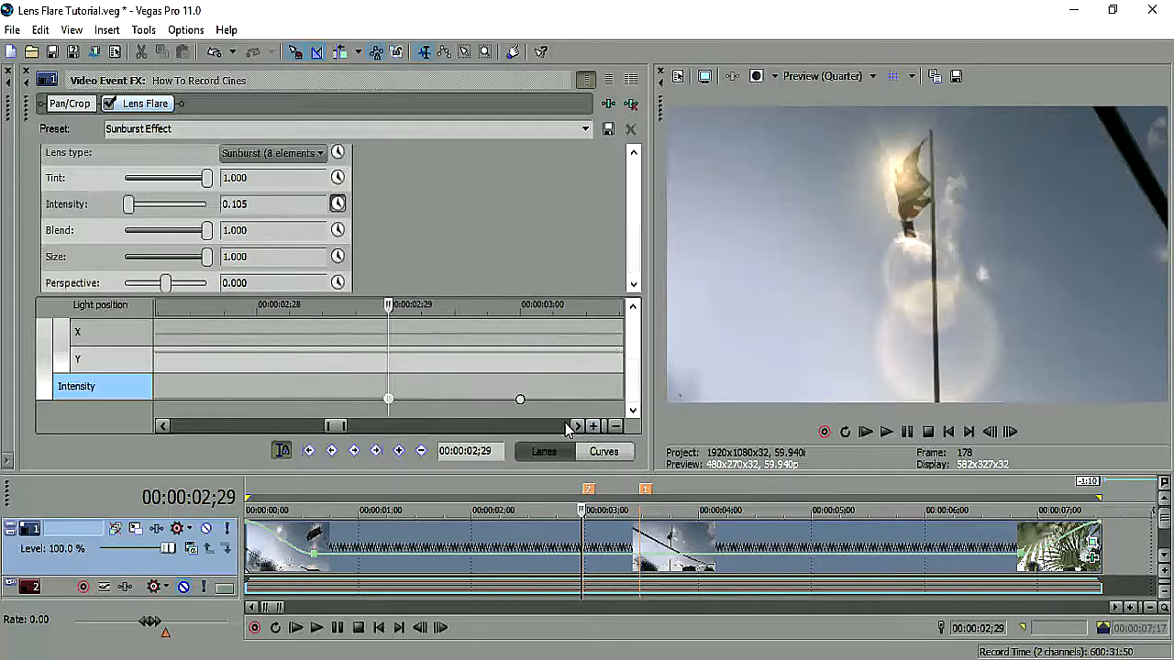
# Step between the Intensity keyframes at 00:00:02;29 and 00:00:03;00 to compare the flare on and off, and return to the clip's start
pyautogui.click(439, 631)
pyautogui.click(422, 631)
pyautogui.moveTo(394, 399)
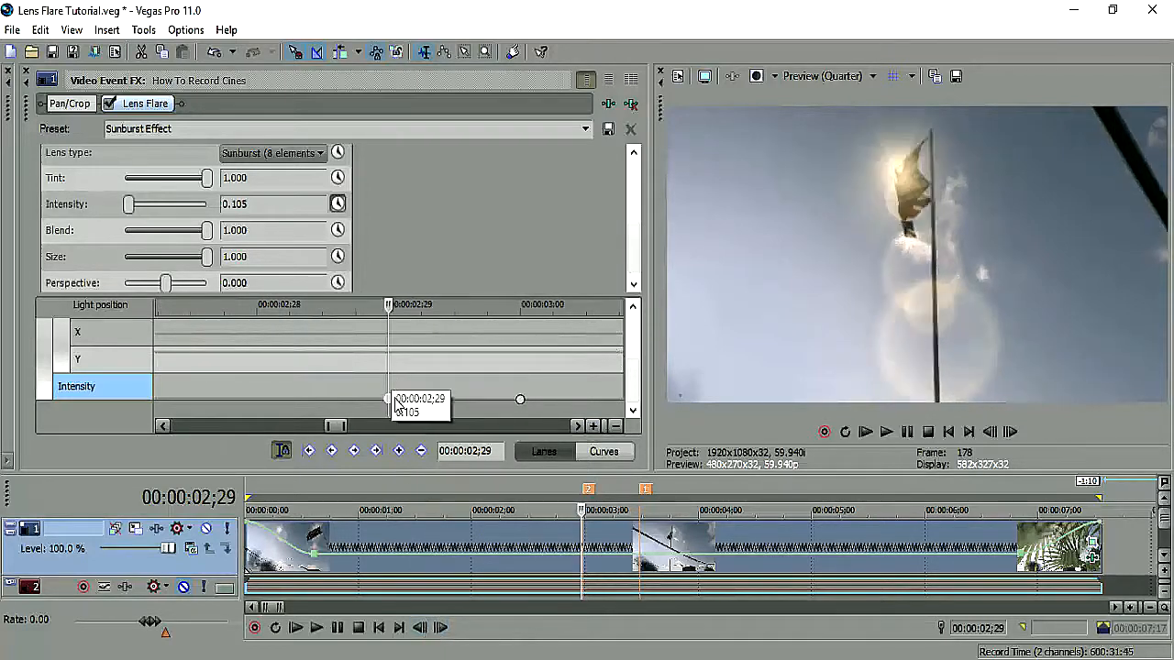
pyautogui.click(253, 205)
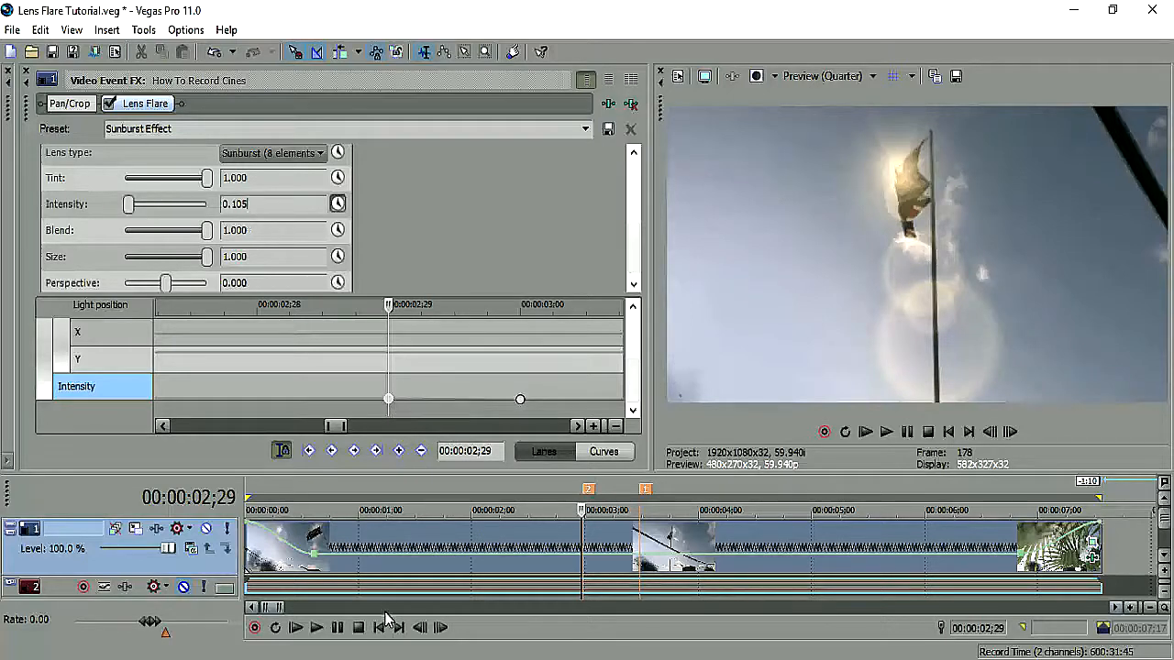
pyautogui.click(441, 629)
pyautogui.click(442, 629)
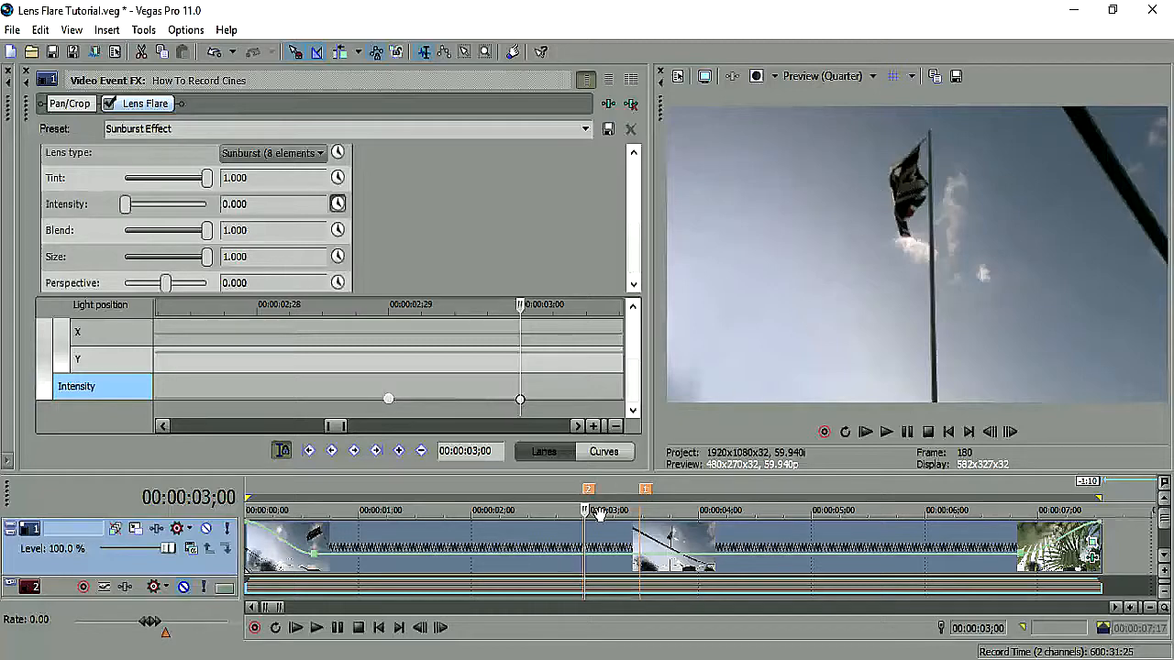
pyautogui.click(420, 629)
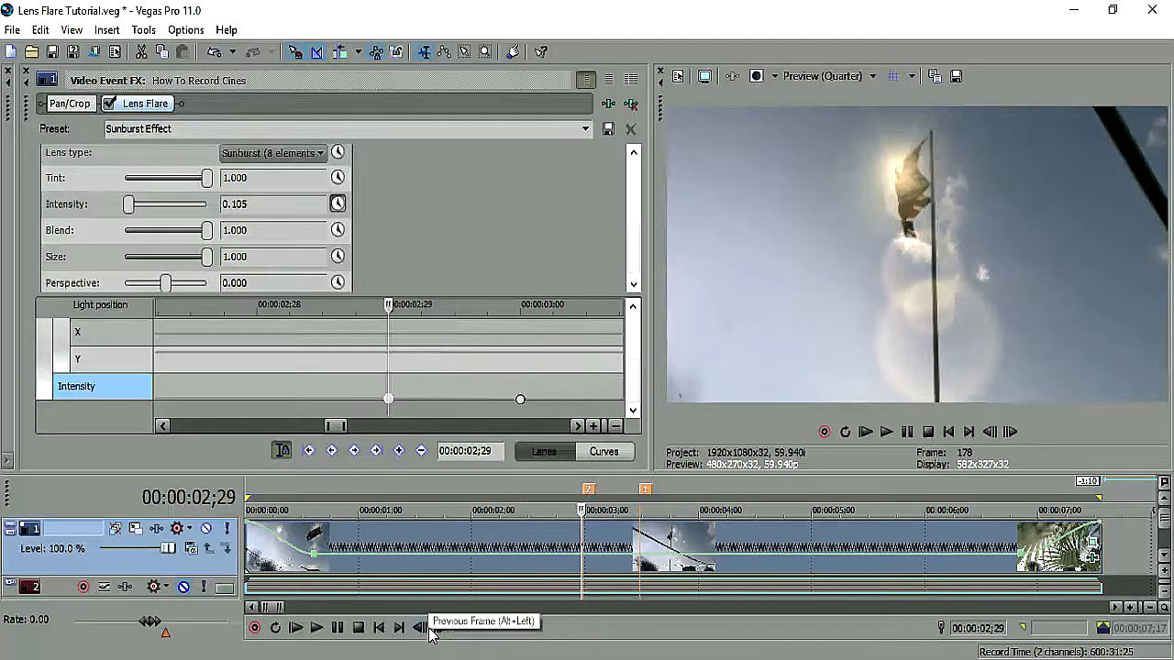
pyautogui.click(426, 630)
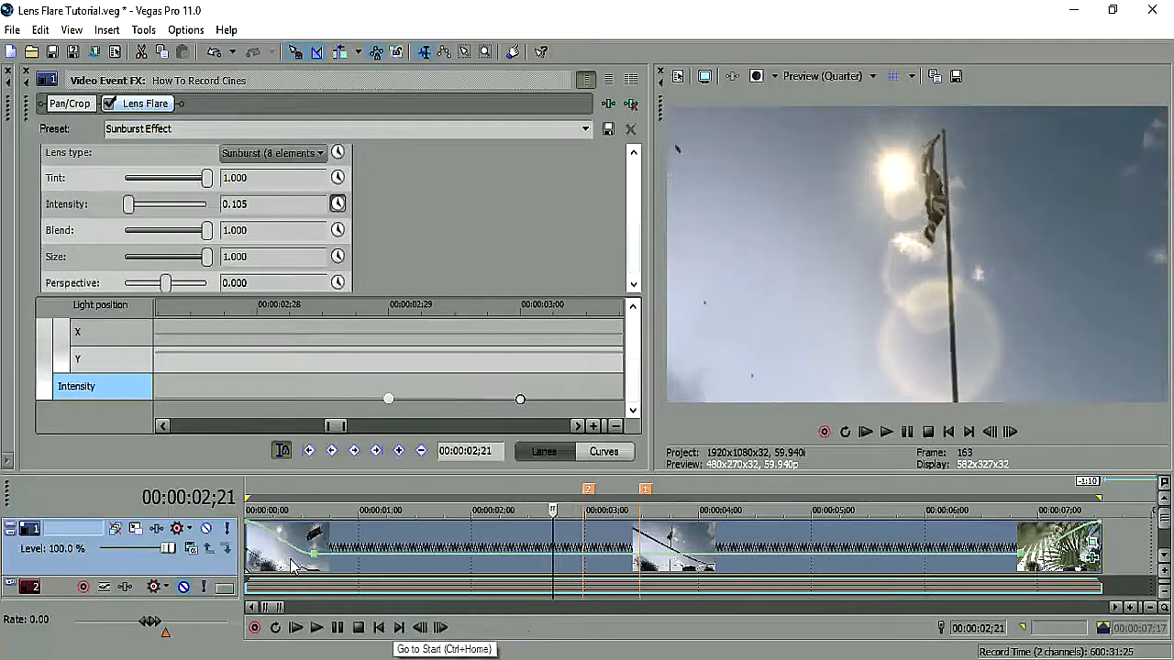
pyautogui.click(247, 566)
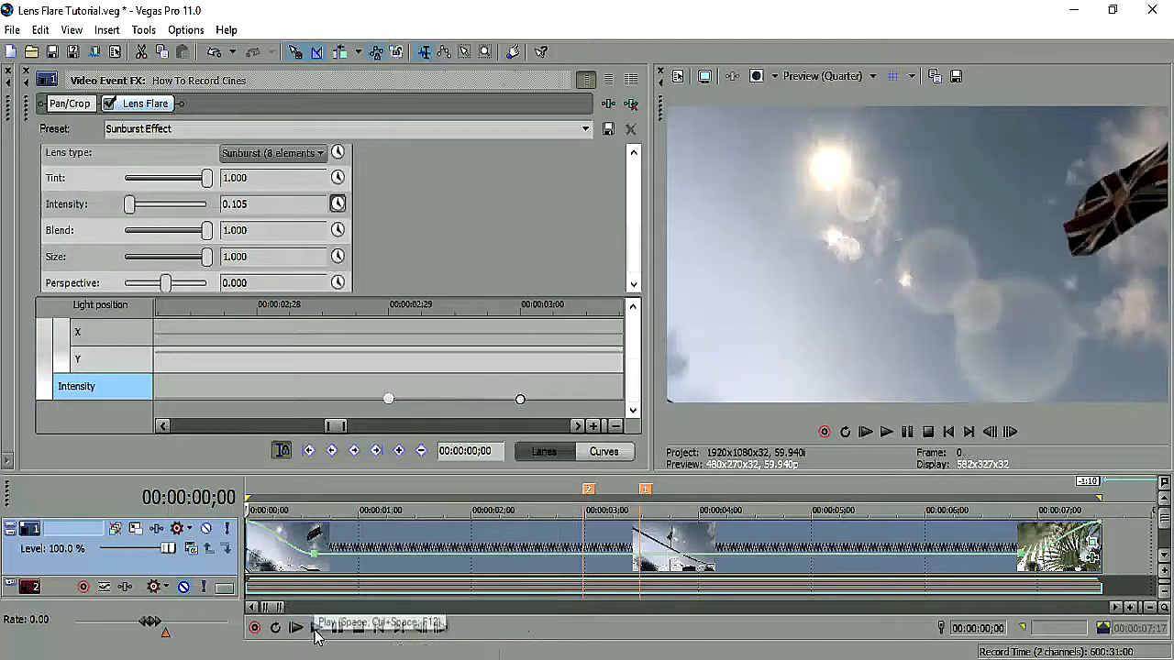